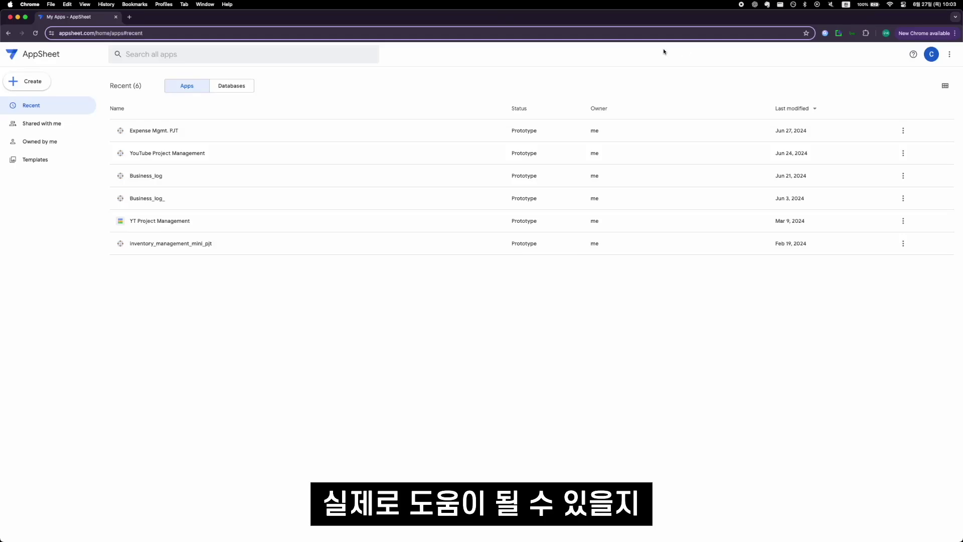
{"action": "left_click", "coordinate": [33, 83]}
{"action": "mouse_move", "coordinate": [50, 104]}
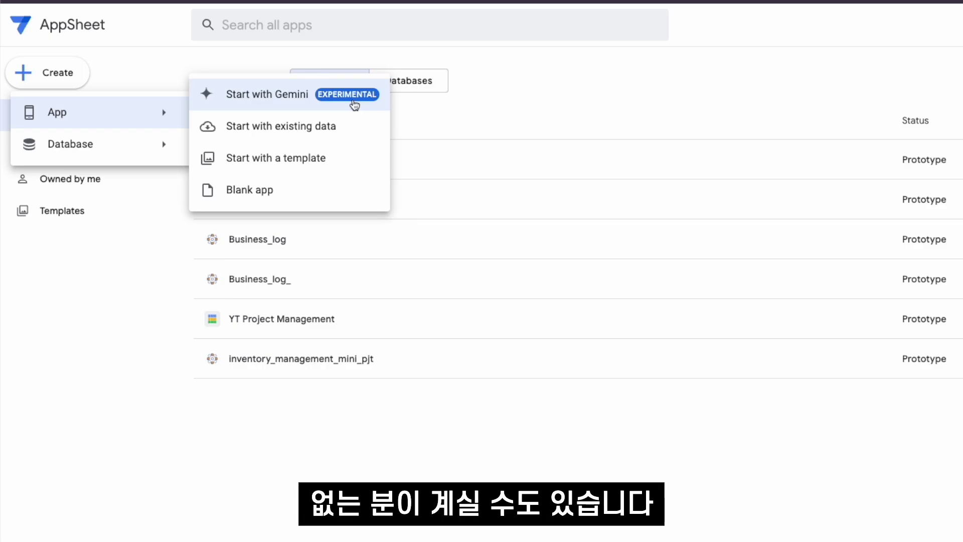
{"action": "left_click", "coordinate": [454, 100]}
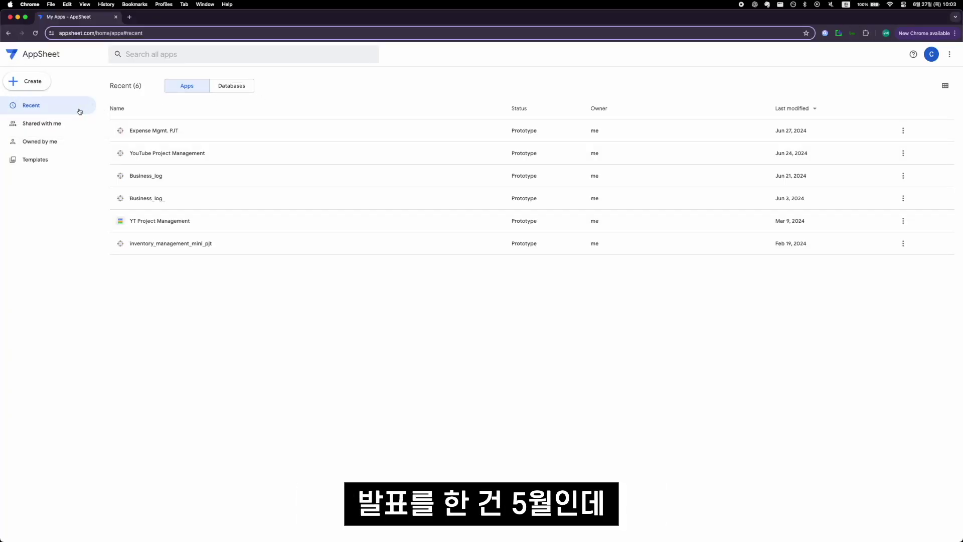
Step: Start a new app with Gemini and submit the prompt "IT제품 재고관리를 해주는 앱을 제작해줘"
{"action": "left_click", "coordinate": [39, 89]}
{"action": "mouse_move", "coordinate": [101, 103]}
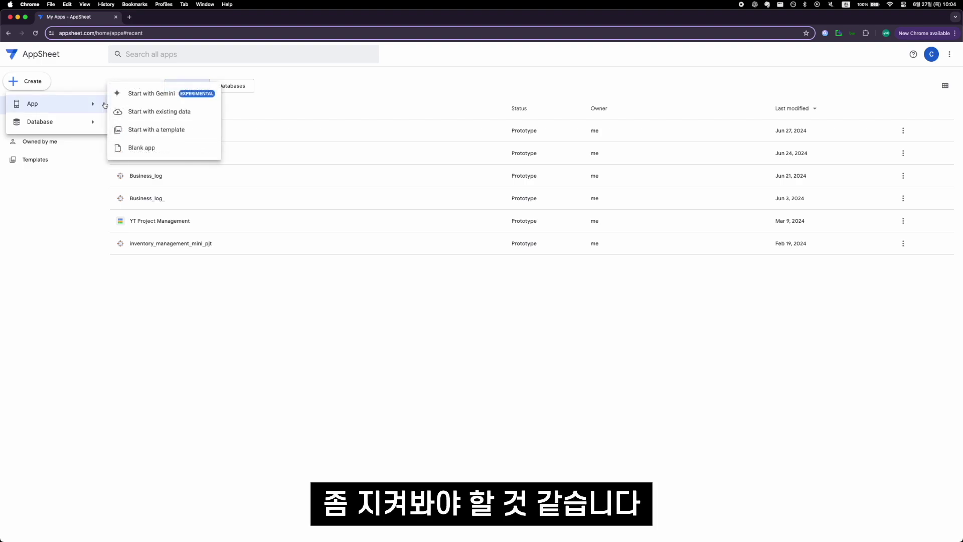
{"action": "left_click", "coordinate": [162, 97]}
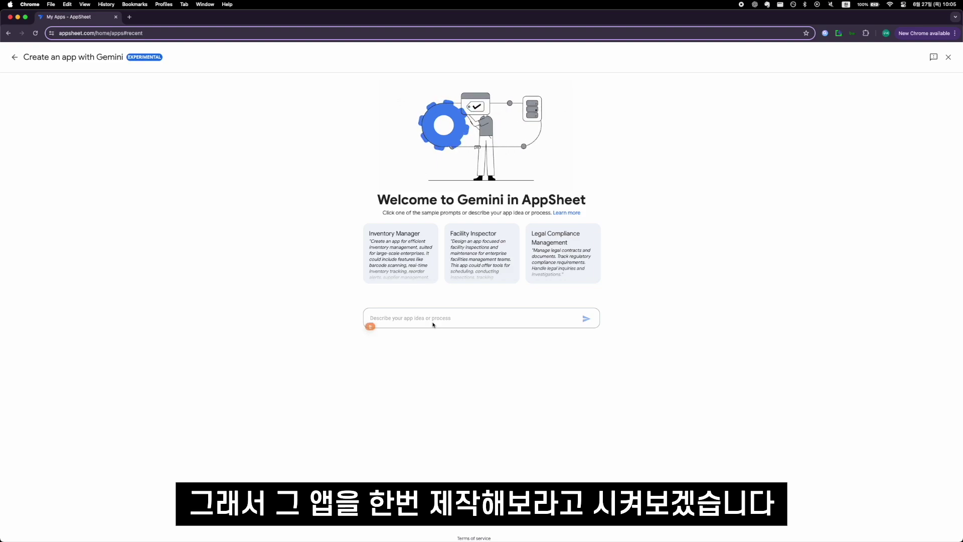
{"action": "type", "text": "IT제품 재고관리를 해주는 앱을 제작해줘"}
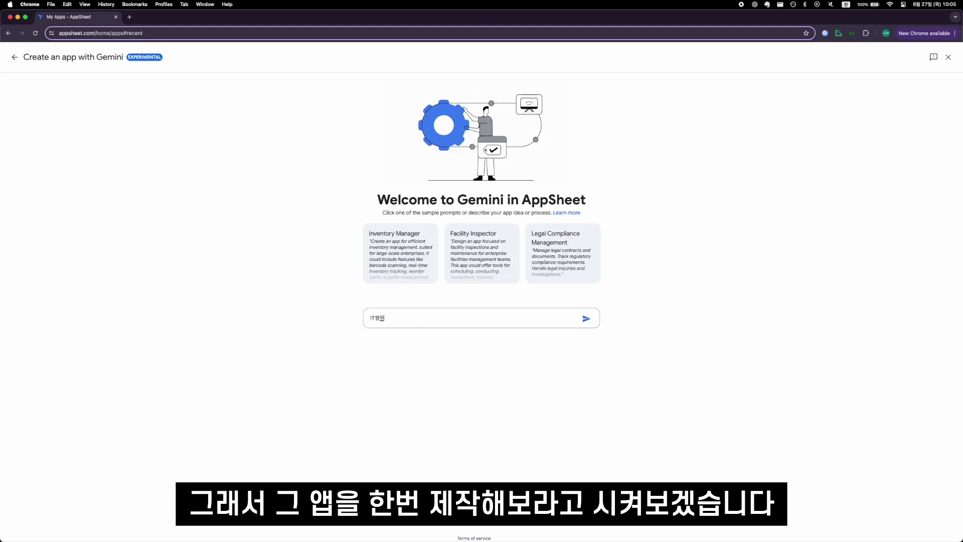
{"action": "key", "text": "Return"}
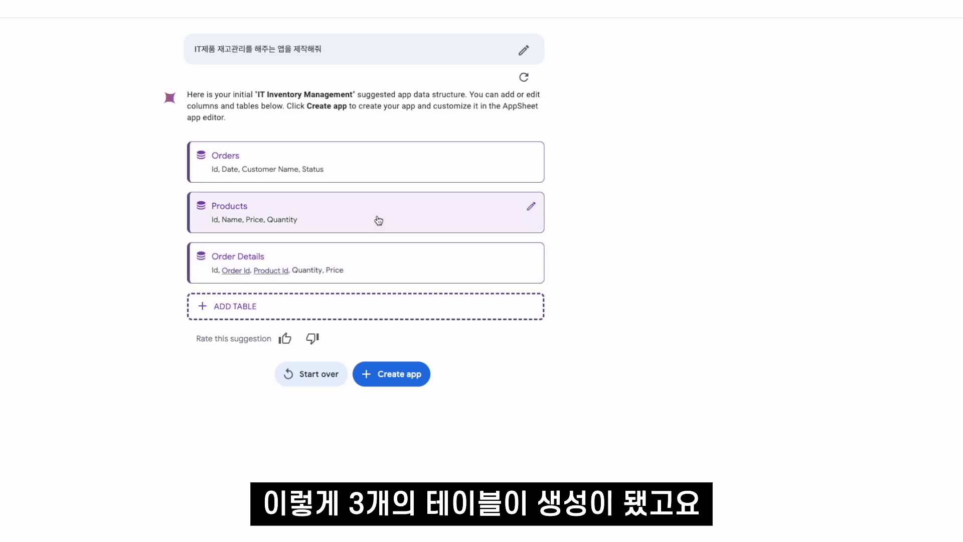
Step: Open the suggested Orders table for editing and keep its Date column set to the Date type
{"action": "left_click", "coordinate": [530, 156]}
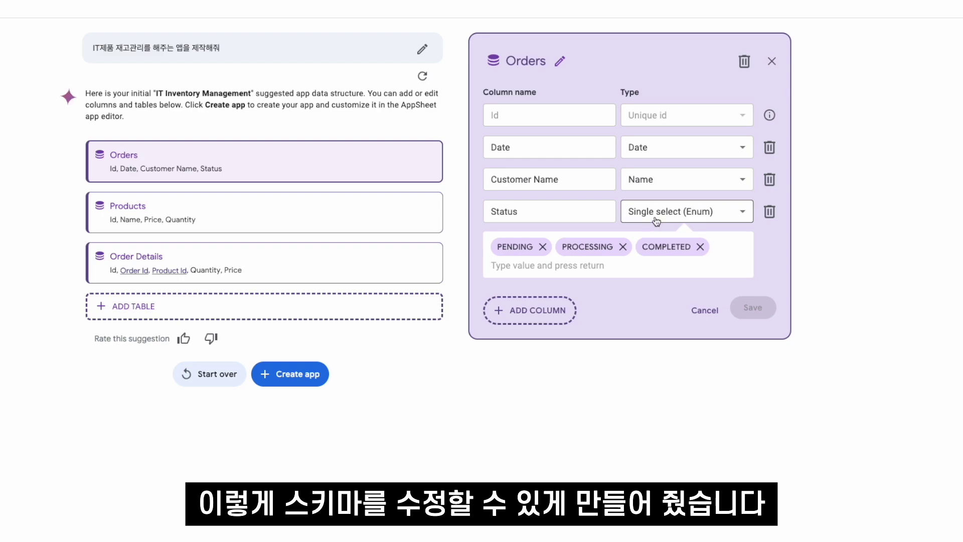
{"action": "left_click", "coordinate": [653, 150]}
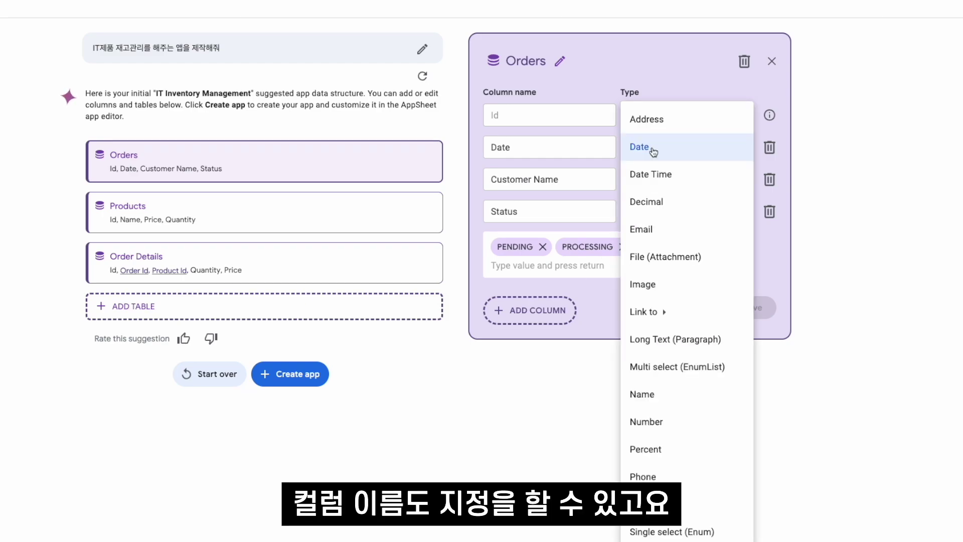
{"action": "left_click", "coordinate": [653, 149]}
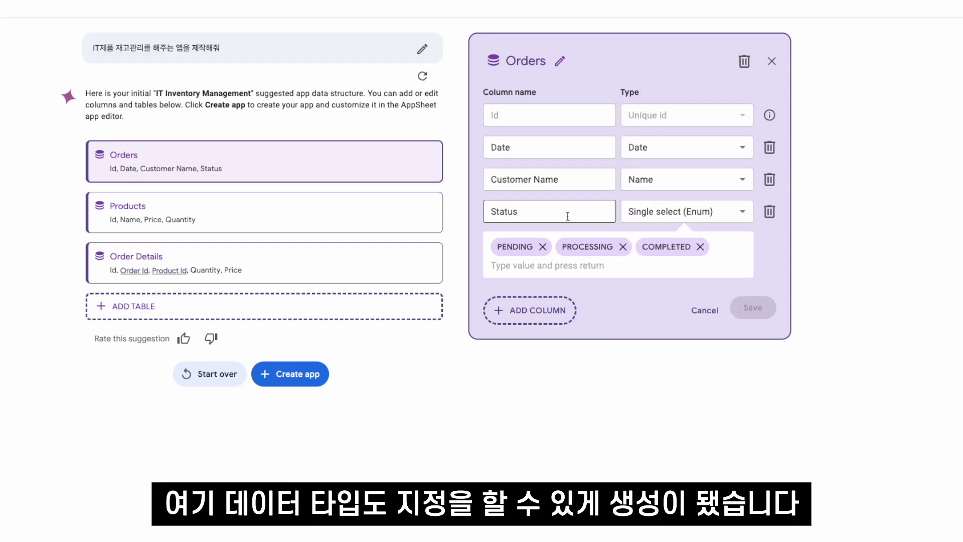
{"action": "left_click", "coordinate": [325, 231]}
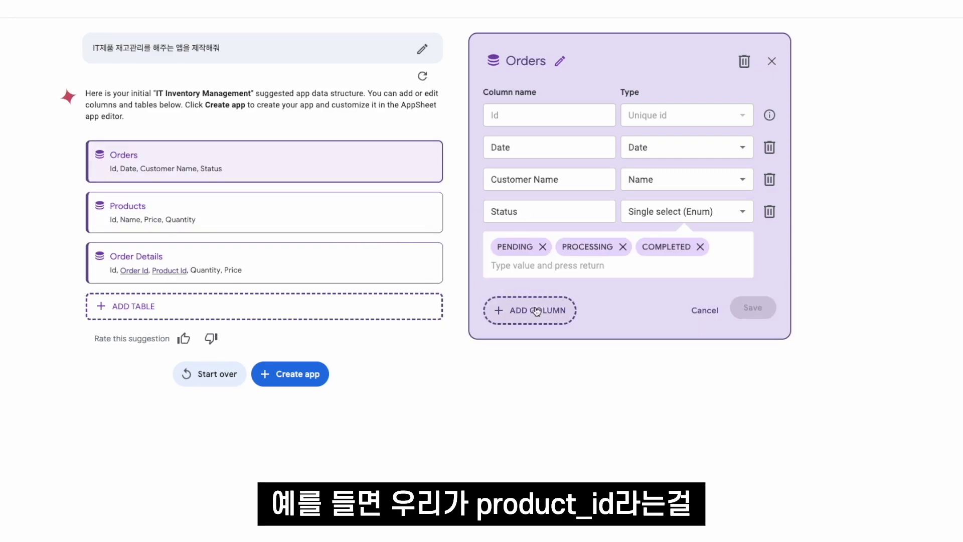
Step: Add a Product_id column to the Orders table as a link to Products and save the table
{"action": "left_click", "coordinate": [529, 309]}
{"action": "type", "text": "Product_id"}
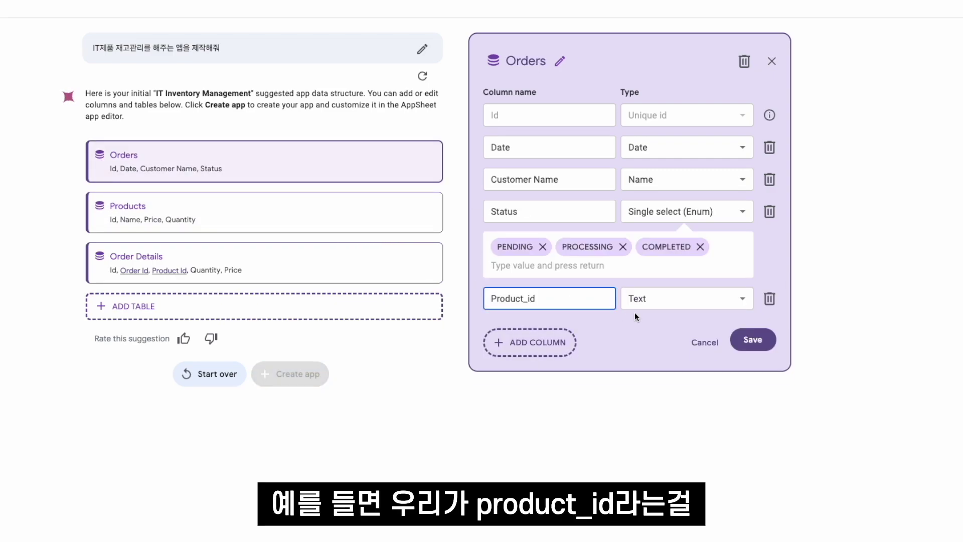
{"action": "left_click", "coordinate": [647, 299]}
{"action": "mouse_move", "coordinate": [652, 191]}
{"action": "left_click", "coordinate": [778, 194]}
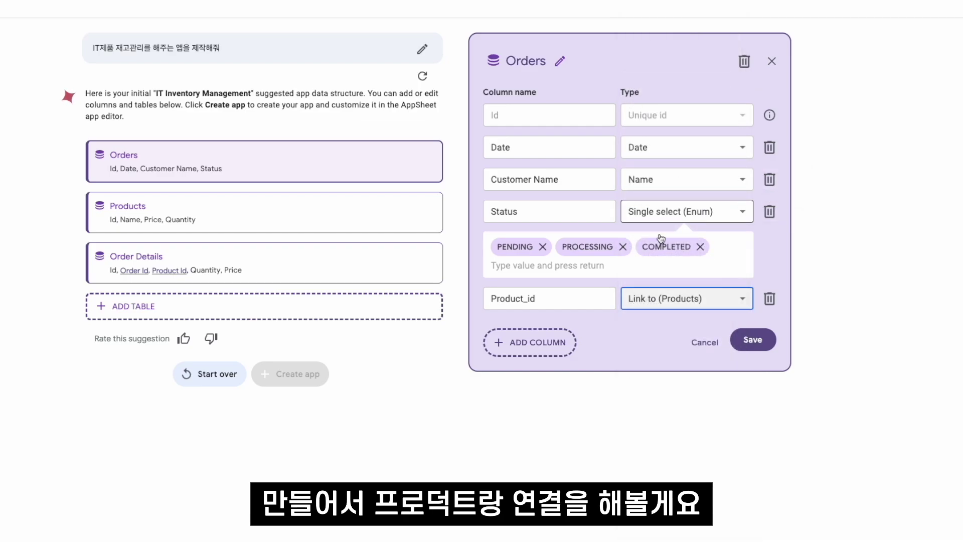
{"action": "left_click", "coordinate": [646, 281]}
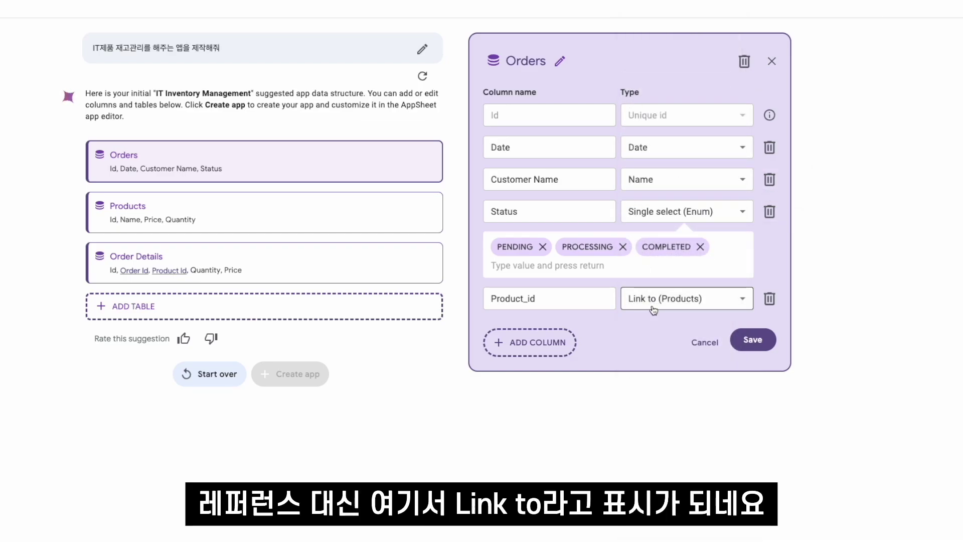
{"action": "left_click", "coordinate": [653, 311]}
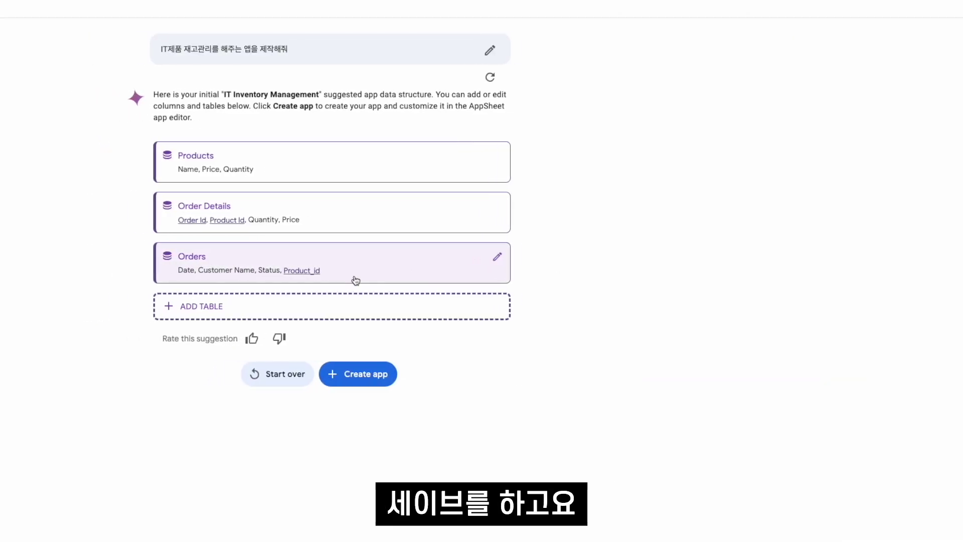
Step: Review the suggested Order Details and Products schemas, and create the app from the suggested tables
{"action": "left_click", "coordinate": [381, 213]}
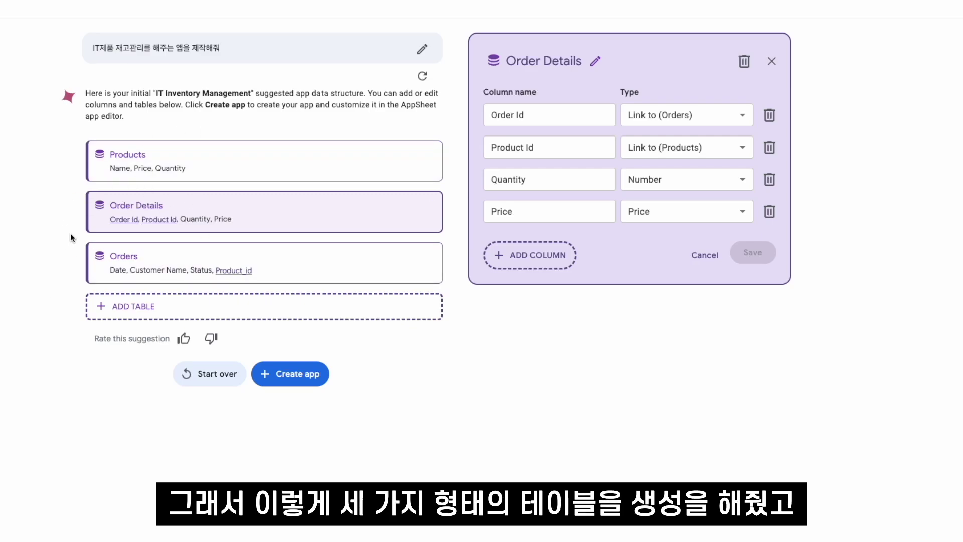
{"action": "left_click", "coordinate": [367, 168]}
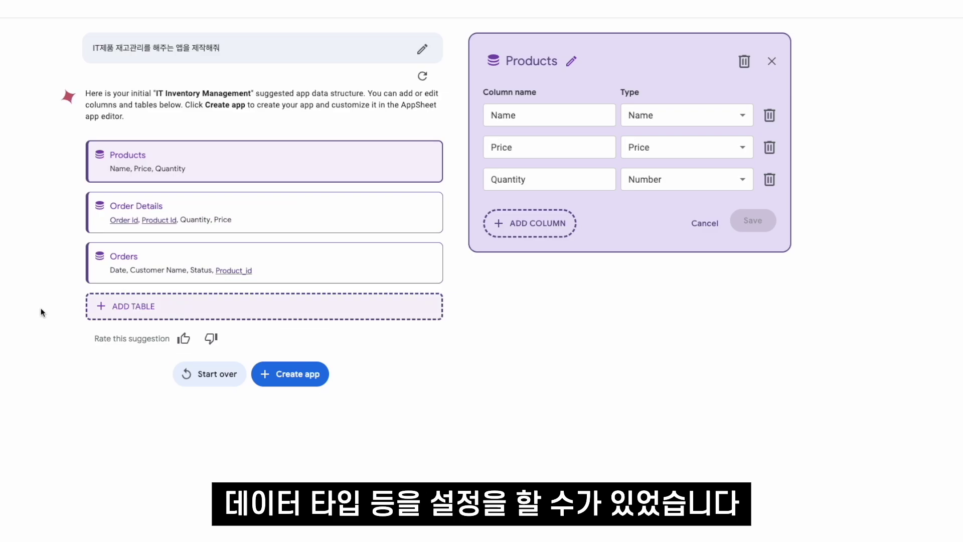
{"action": "left_click", "coordinate": [288, 377]}
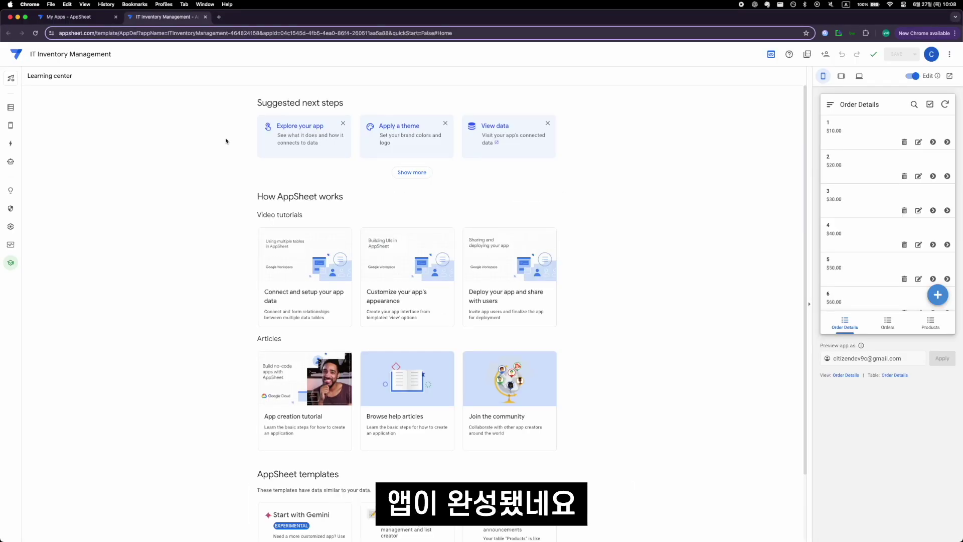
Step: Review the column definitions of the Order Details, Orders and Products tables in the app's data
{"action": "left_click", "coordinate": [10, 108]}
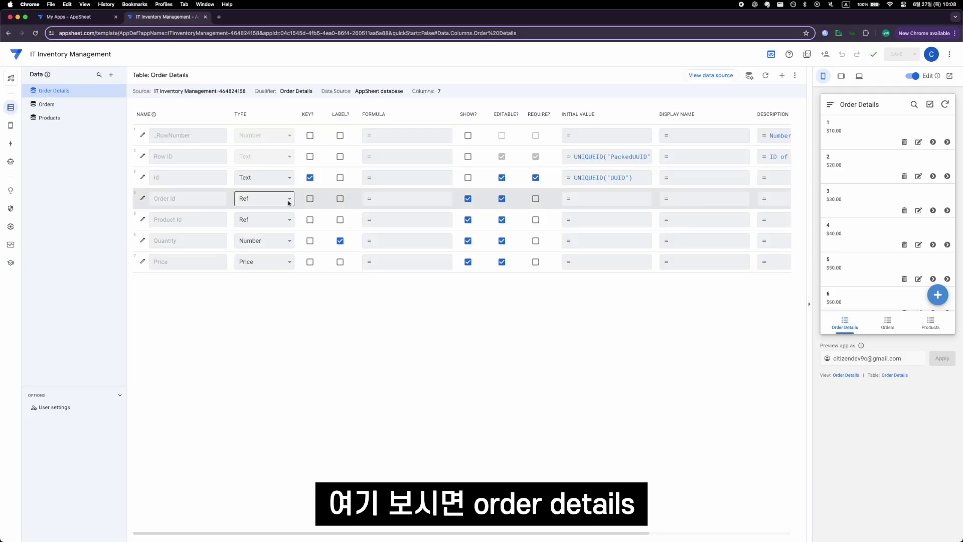
{"action": "left_click", "coordinate": [46, 105]}
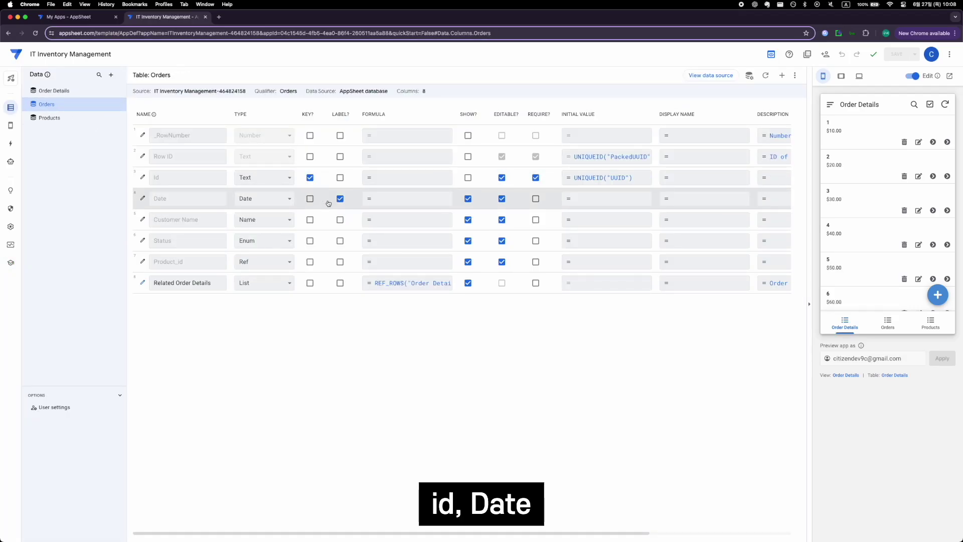
{"action": "left_click", "coordinate": [49, 117]}
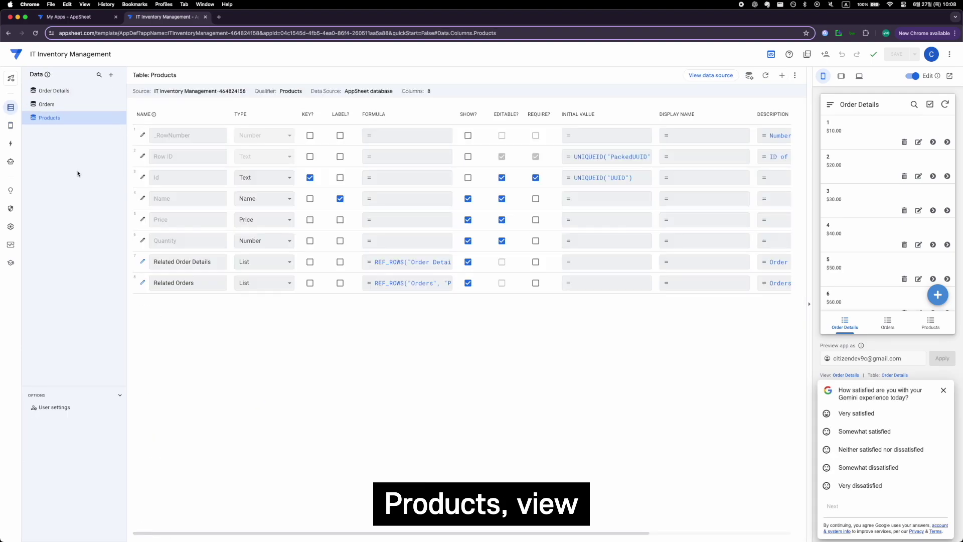
{"action": "left_click", "coordinate": [80, 91]}
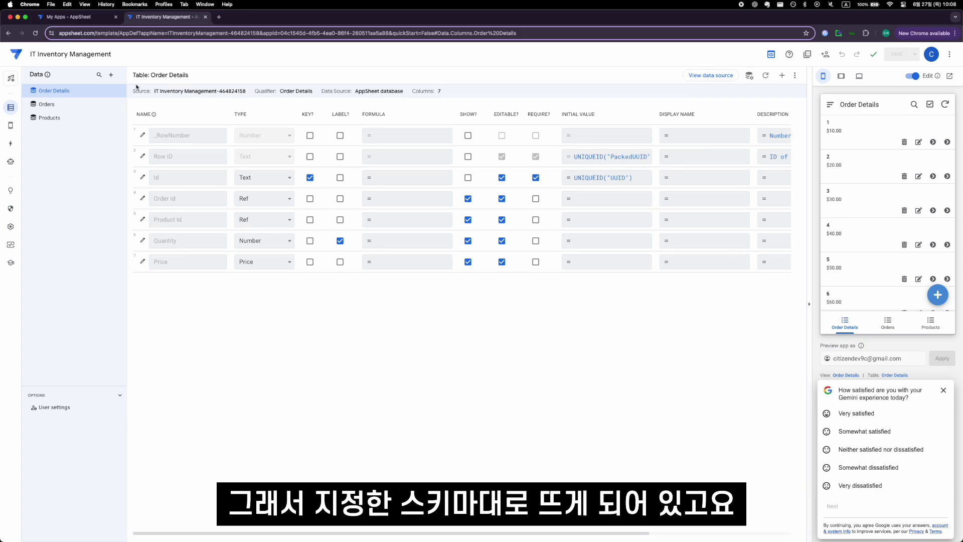
{"action": "left_click", "coordinate": [80, 104]}
Step: Examine the view types and settings of the Order Details, Products and Orders primary navigation views
{"action": "left_click", "coordinate": [41, 123]}
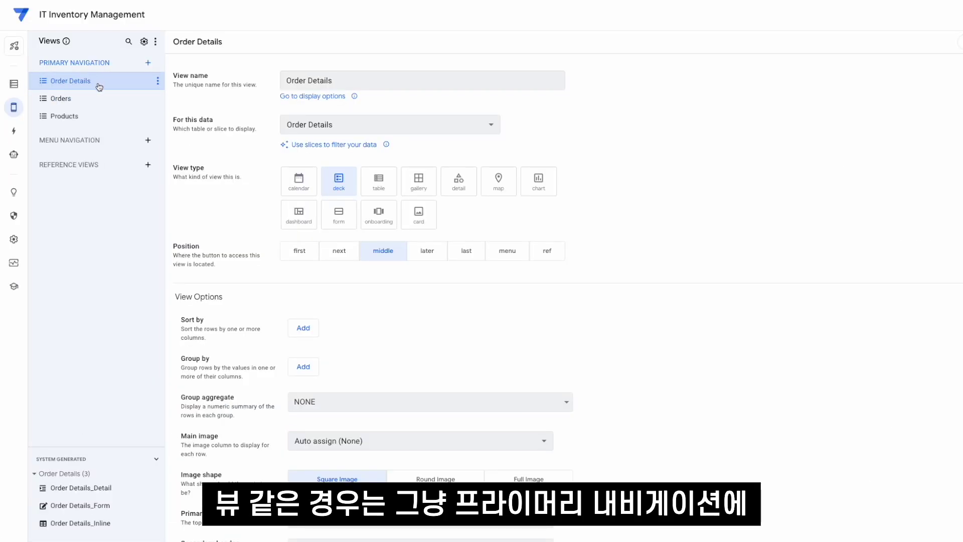
{"action": "left_click", "coordinate": [102, 110]}
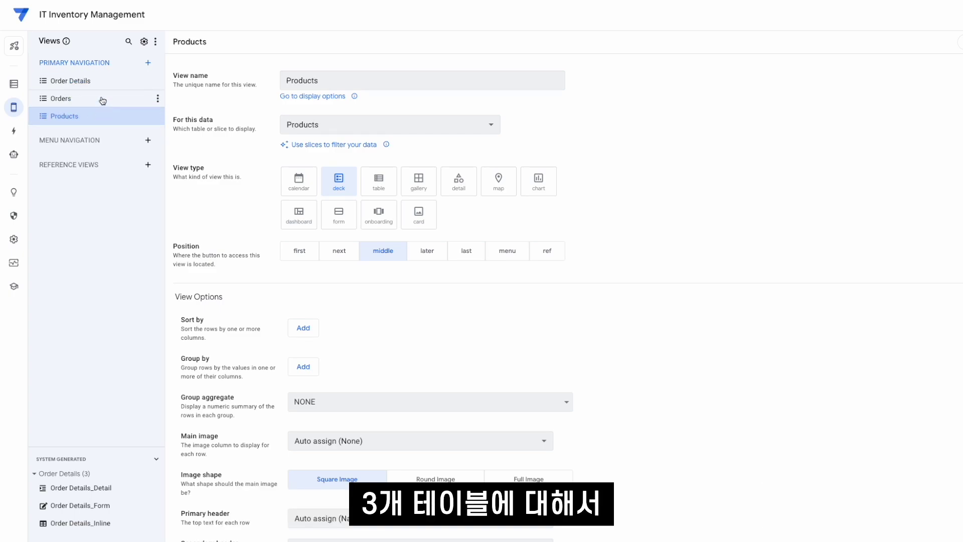
{"action": "left_click", "coordinate": [103, 99]}
{"action": "left_click", "coordinate": [101, 81]}
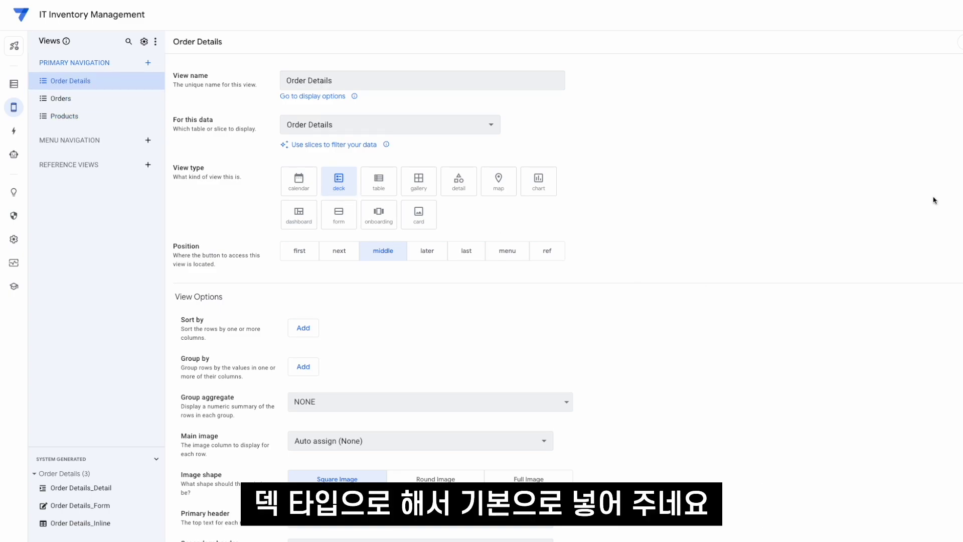
Step: Check which actions, automation bots and format rules are set up in the app
{"action": "left_click", "coordinate": [14, 130]}
{"action": "left_click", "coordinate": [13, 154]}
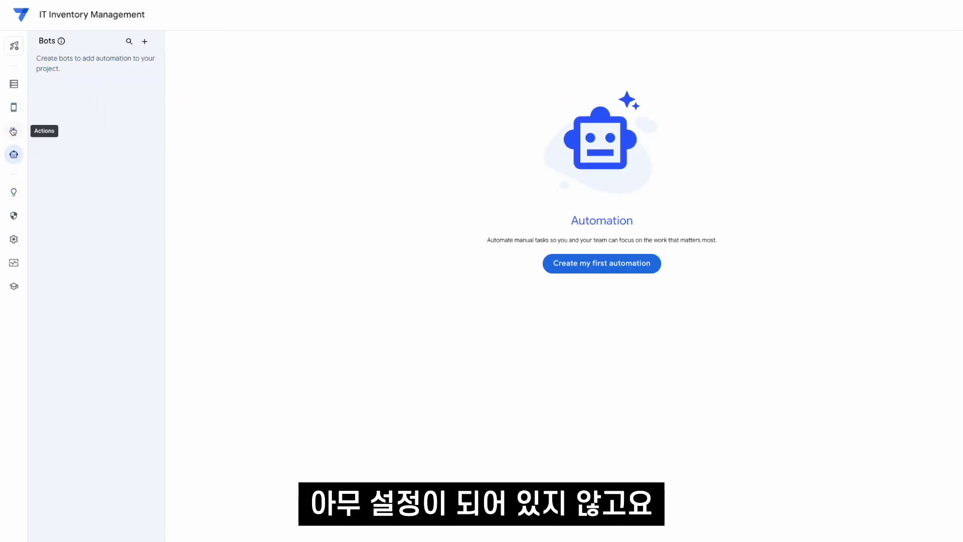
{"action": "mouse_move", "coordinate": [14, 108]}
{"action": "left_click", "coordinate": [63, 125]}
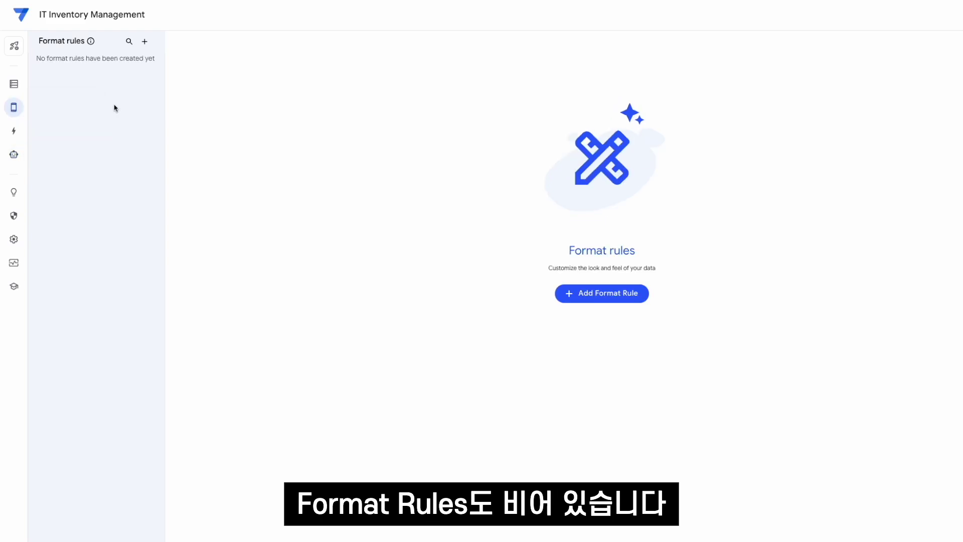
Step: Return to the table data and browse the sample Orders and Products records in the app preview
{"action": "left_click", "coordinate": [14, 84]}
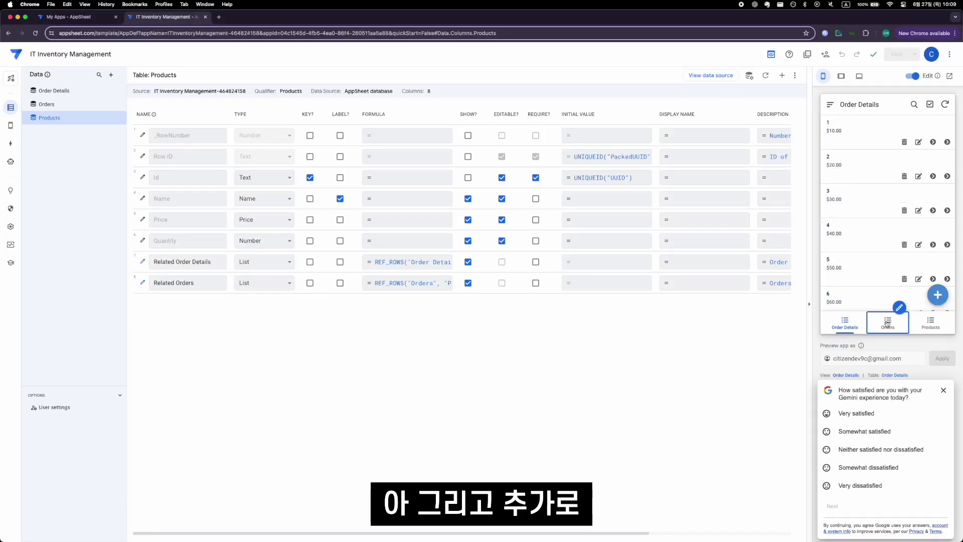
{"action": "left_click", "coordinate": [887, 322]}
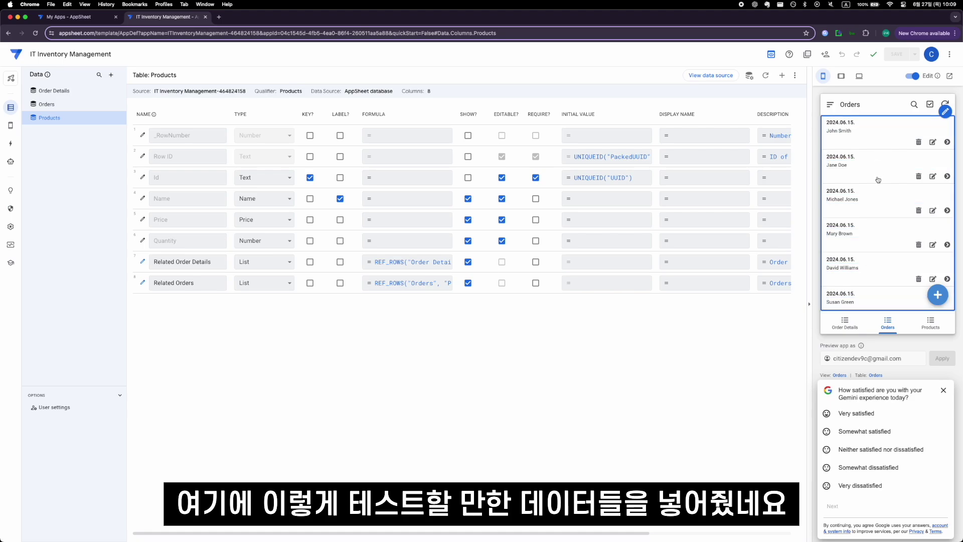
{"action": "left_click", "coordinate": [930, 323]}
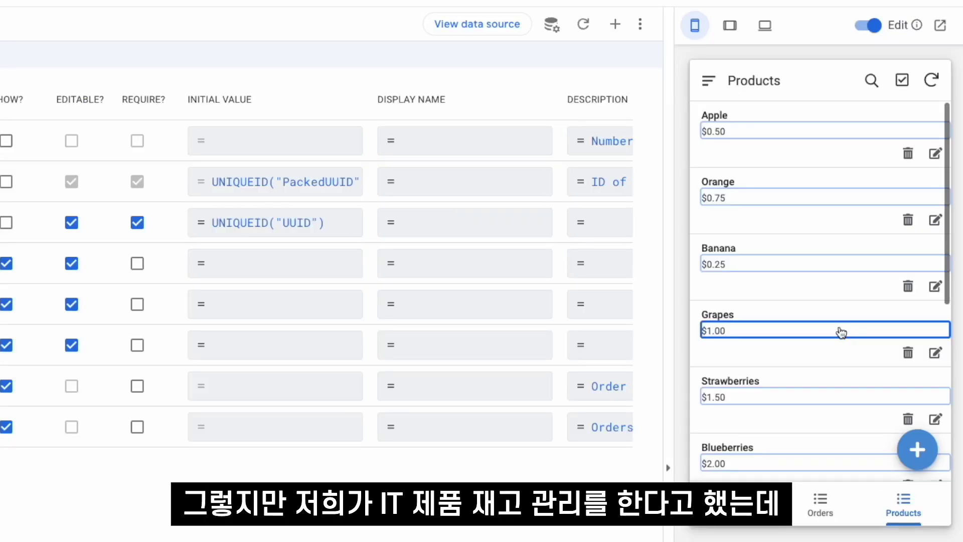
{"action": "mouse_move", "coordinate": [841, 332]}
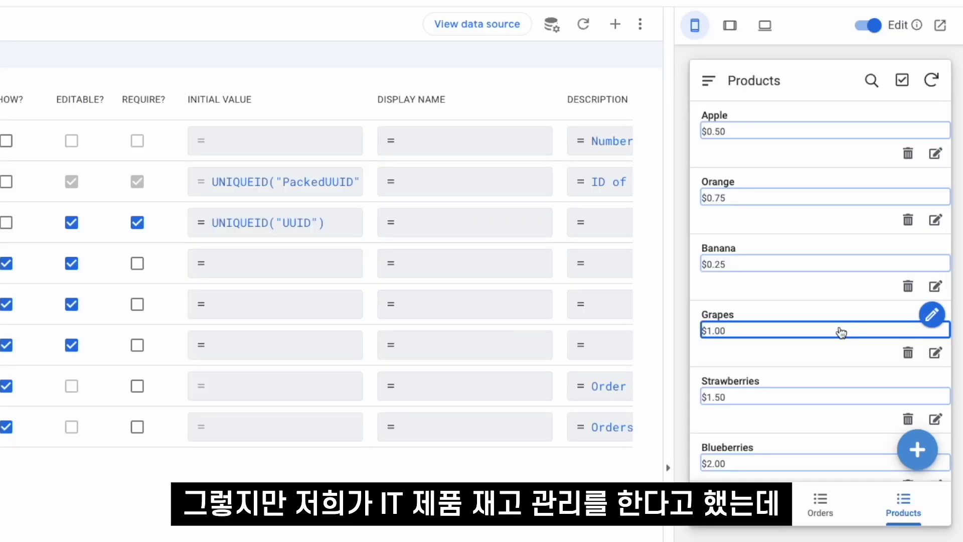
{"action": "scroll", "coordinate": [808, 253], "scroll_direction": "down", "scroll_amount": 5}
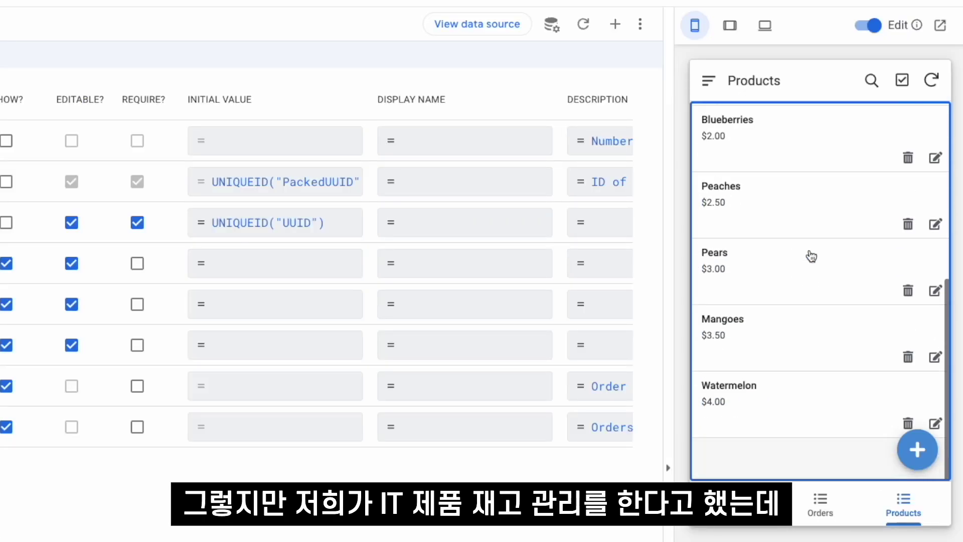
{"action": "scroll", "coordinate": [802, 226], "scroll_direction": "up", "scroll_amount": 5}
{"action": "scroll", "coordinate": [788, 351], "scroll_direction": "down", "scroll_amount": 5}
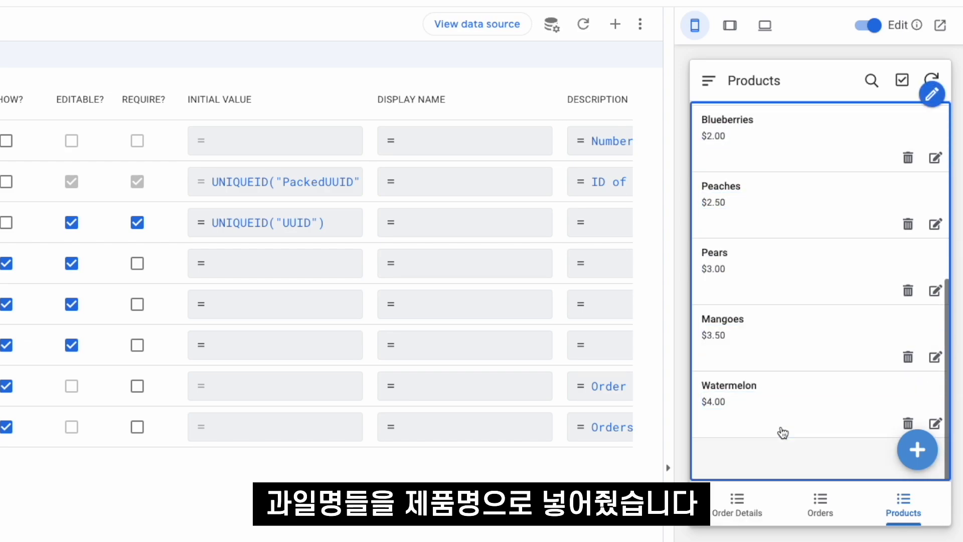
Step: Browse the sample Order Details quantities and prices in the app preview, and view the Orders records again
{"action": "left_click", "coordinate": [811, 497]}
{"action": "left_click", "coordinate": [738, 498]}
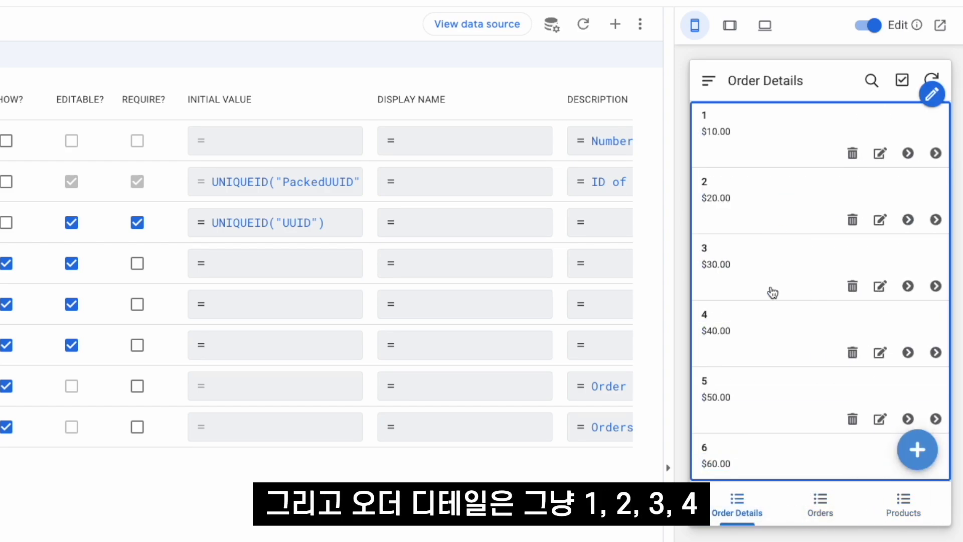
{"action": "scroll", "coordinate": [771, 291], "scroll_direction": "down", "scroll_amount": 5}
{"action": "scroll", "coordinate": [756, 140], "scroll_direction": "up", "scroll_amount": 5}
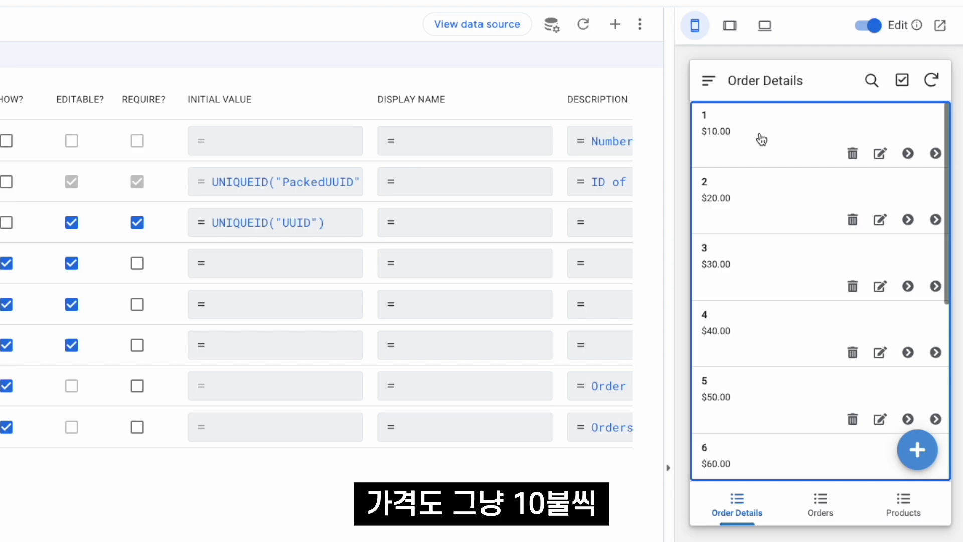
{"action": "scroll", "coordinate": [752, 314], "scroll_direction": "down", "scroll_amount": 5}
{"action": "left_click", "coordinate": [817, 502]}
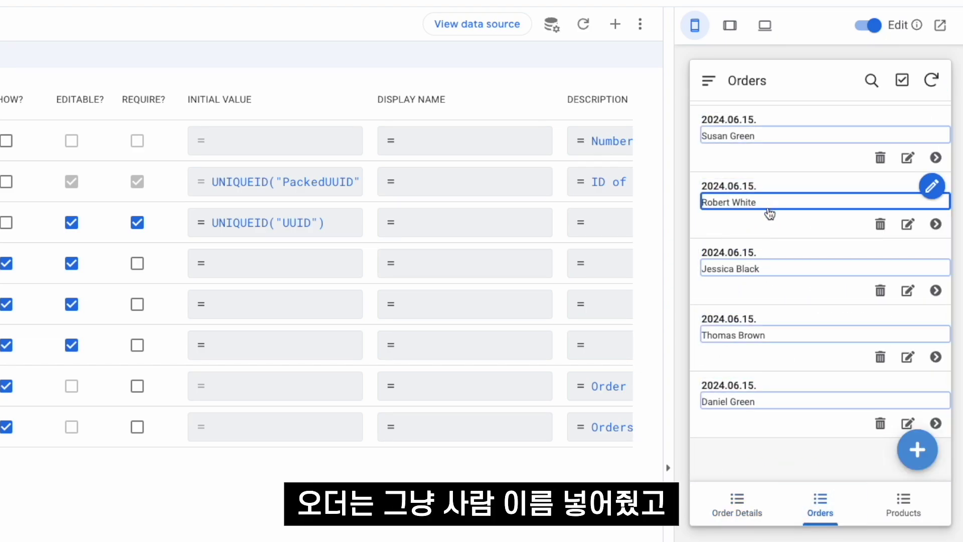
Step: View the sample Products records, inspect the Order Details table in its AppSheet database source, and close that source
{"action": "left_click", "coordinate": [903, 502]}
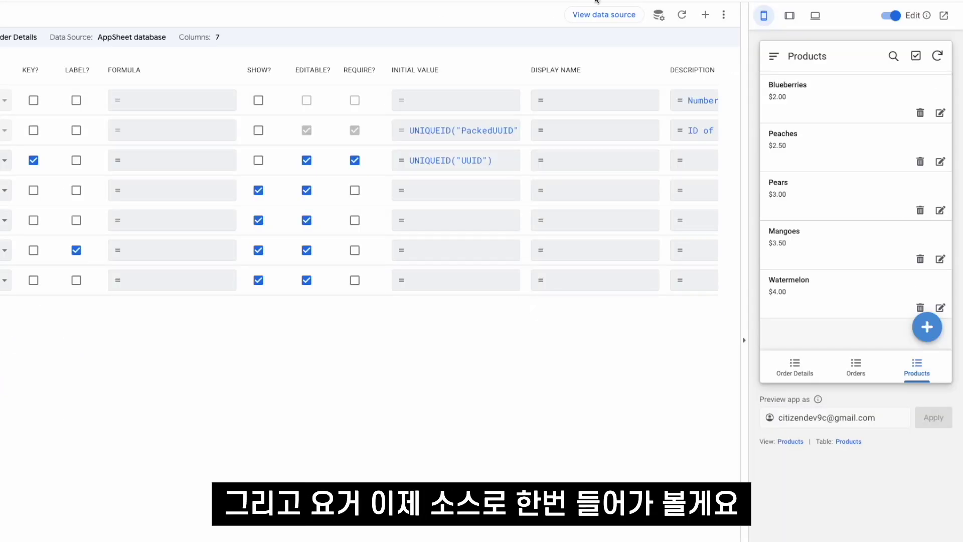
{"action": "left_click", "coordinate": [477, 23]}
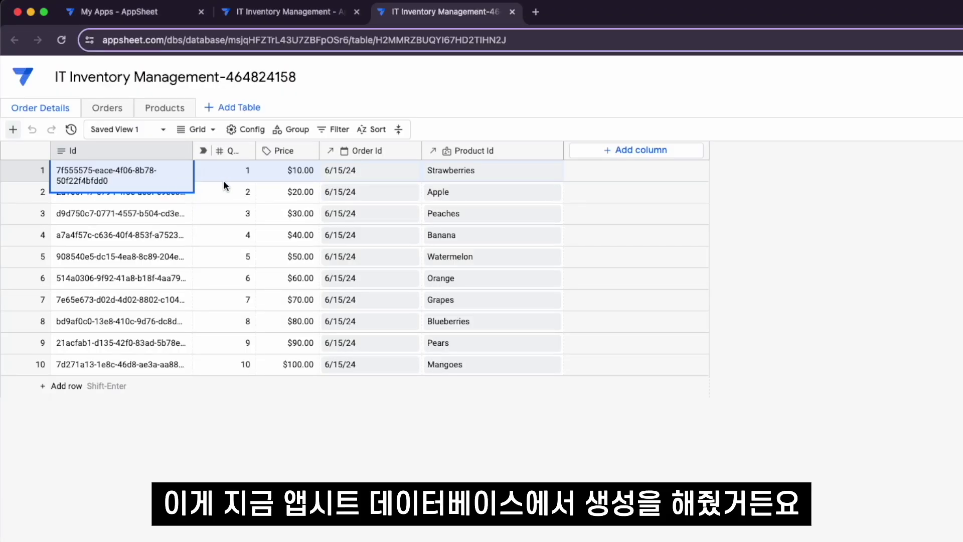
{"action": "left_click", "coordinate": [224, 181]}
{"action": "left_click", "coordinate": [198, 192]}
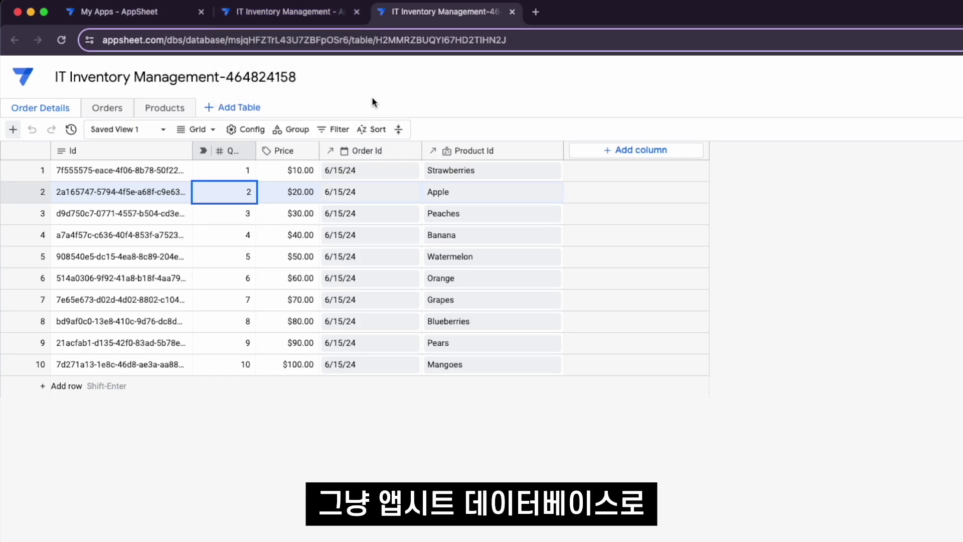
{"action": "left_click", "coordinate": [332, 17]}
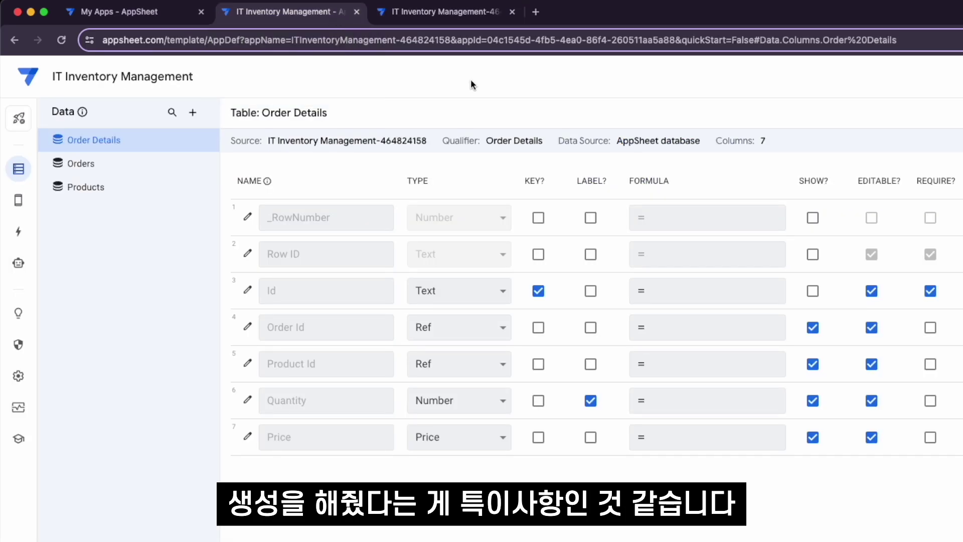
{"action": "left_click", "coordinate": [512, 12]}
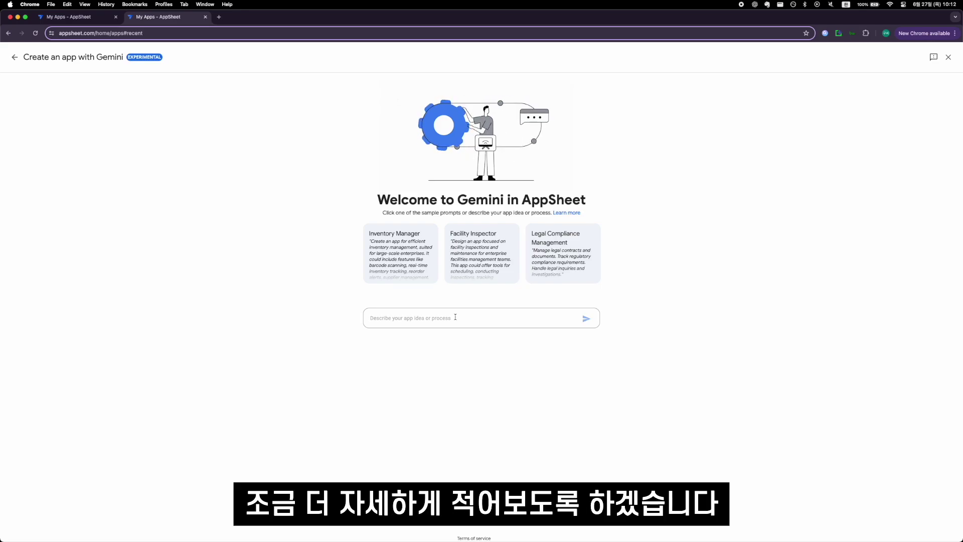
Step: Begin the Gemini app description with "나는 회사에서 판매하는 IT제품(스마트폰, 노트북, 워치 등)의 상품을 관리하고, 해당 상품들의 세일즈 결과에 따"
{"action": "type", "text": "나는 회사에서 피"}
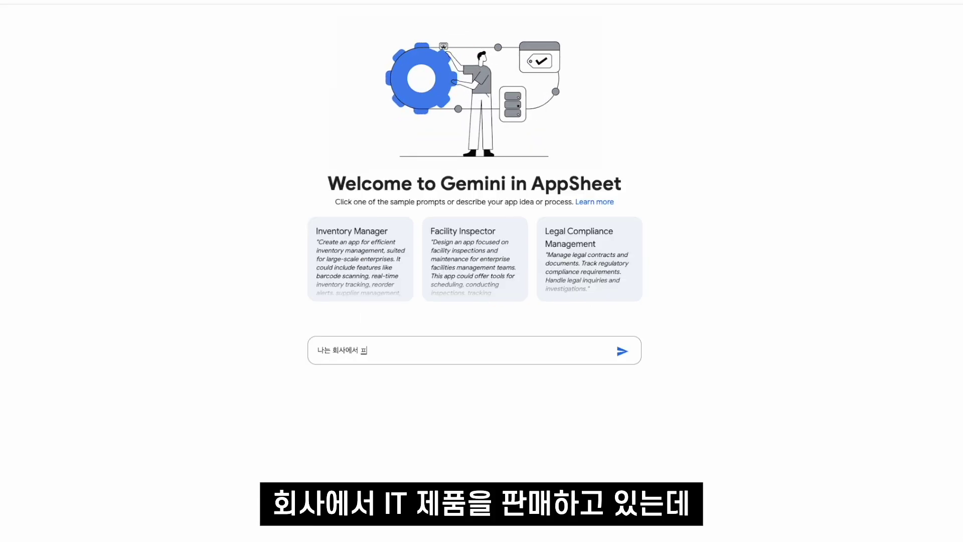
{"action": "key", "text": "BackSpace"}
{"action": "type", "text": "판매하는 IT젶"}
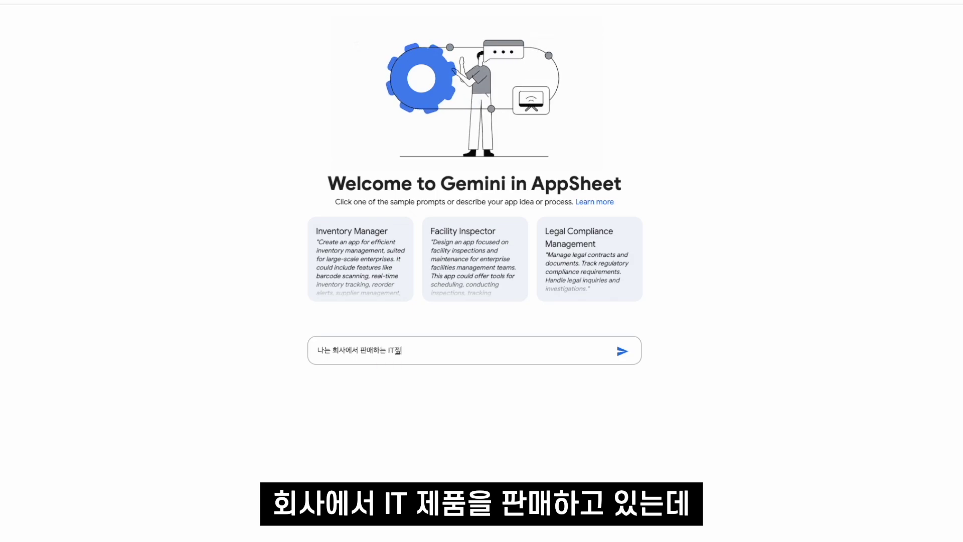
{"action": "key", "text": "BackSpace"}
{"action": "type", "text": "제품(스마트폰"}
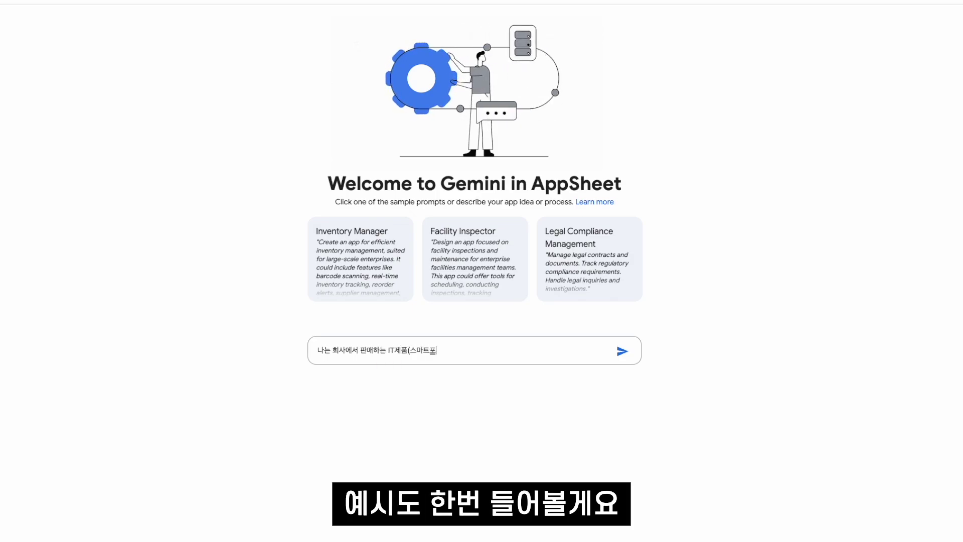
{"action": "type", "text": ", 노트북, 우처ㅣ"}
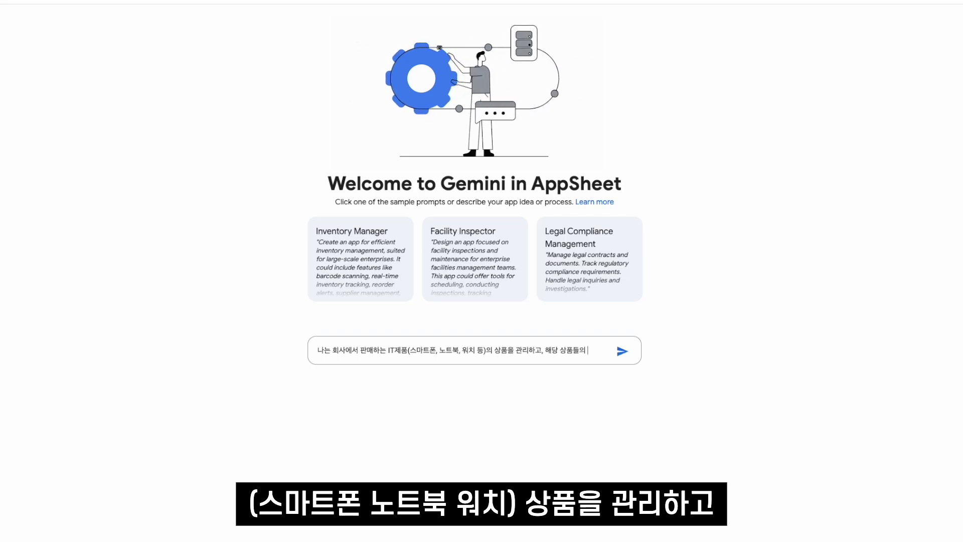
{"action": "type", "text": "세일즤 결과에 따"}
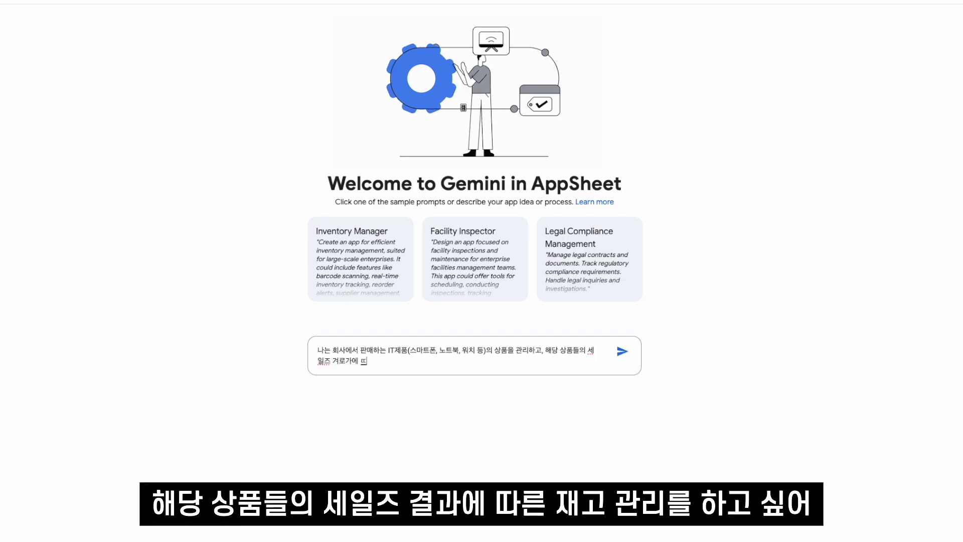
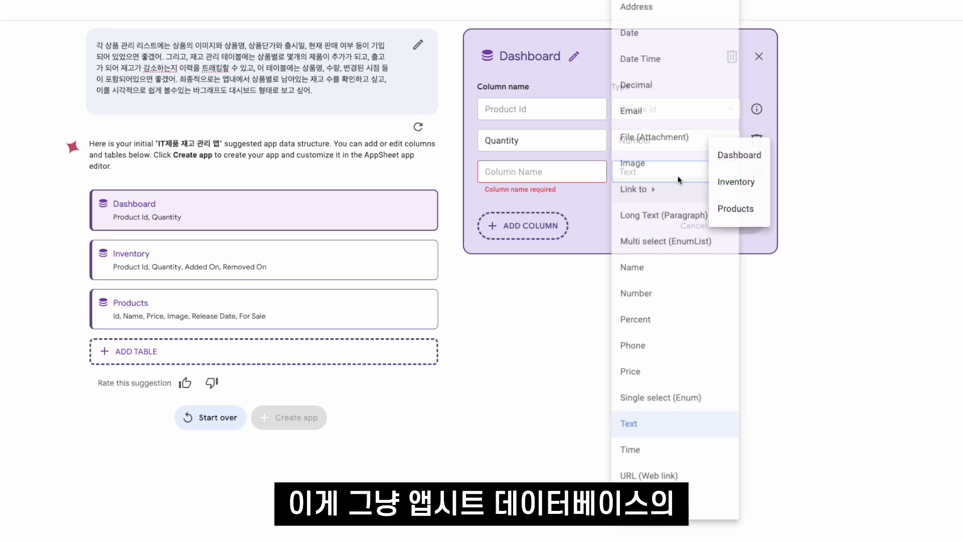
Step: Check the link types offered for a new Dashboard column, discard that column, and create the app from the suggested tables
{"action": "mouse_move", "coordinate": [671, 190]}
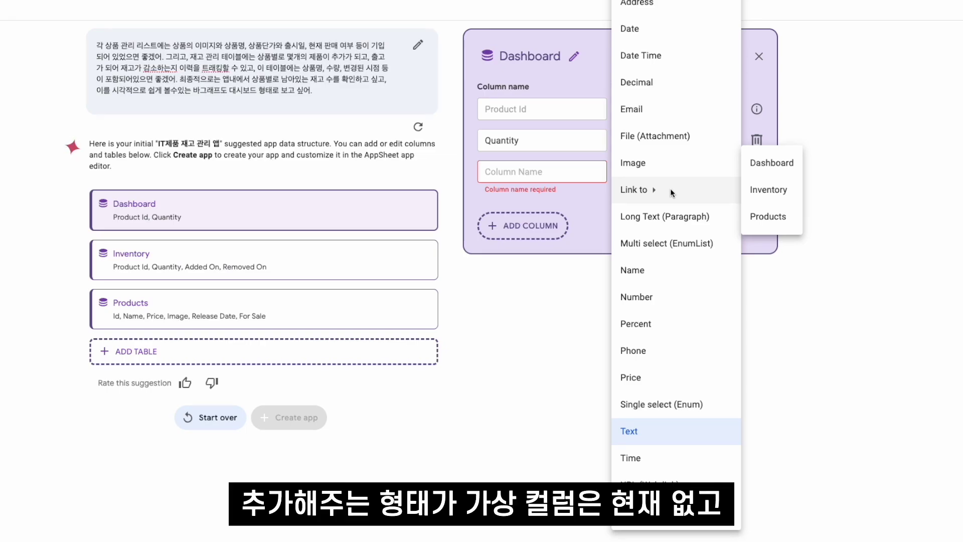
{"action": "left_click", "coordinate": [752, 180]}
{"action": "left_click", "coordinate": [752, 177]}
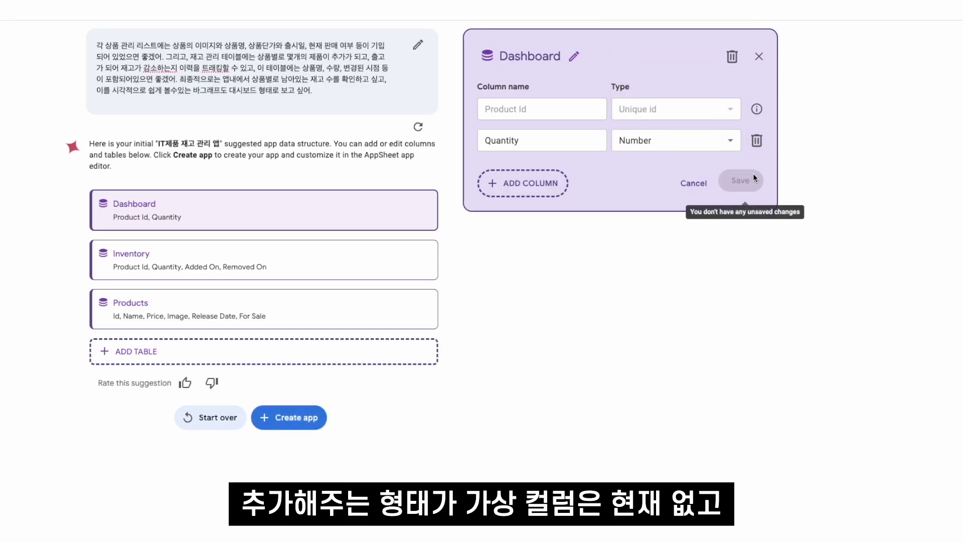
{"action": "left_click", "coordinate": [299, 417]}
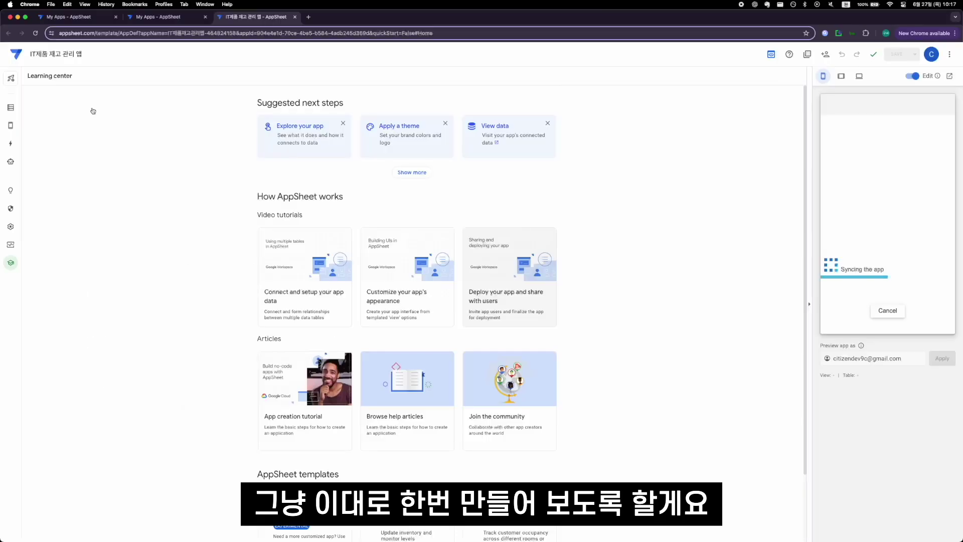
Step: Examine the column setup of the generated Inventory and Dashboard tables
{"action": "left_click", "coordinate": [10, 109]}
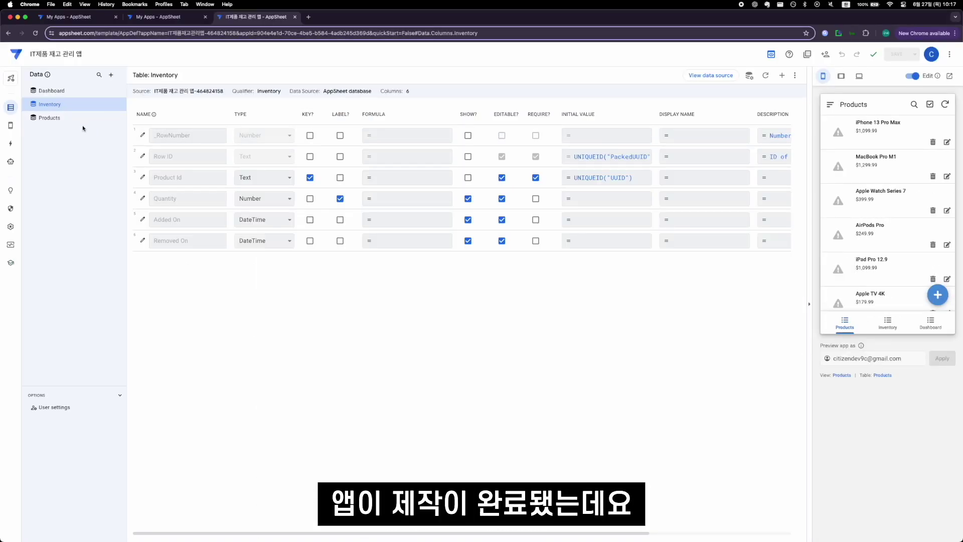
{"action": "left_click", "coordinate": [88, 93]}
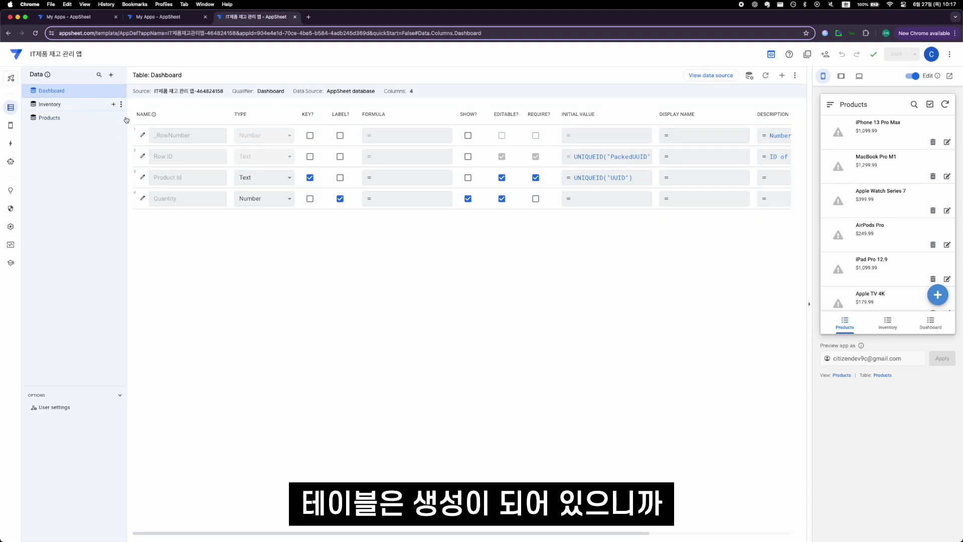
Step: Browse the sample product names and prices in the Products view of the app preview
{"action": "scroll", "coordinate": [922, 211], "scroll_direction": "down", "scroll_amount": 5}
{"action": "scroll", "coordinate": [877, 271], "scroll_direction": "up", "scroll_amount": 5}
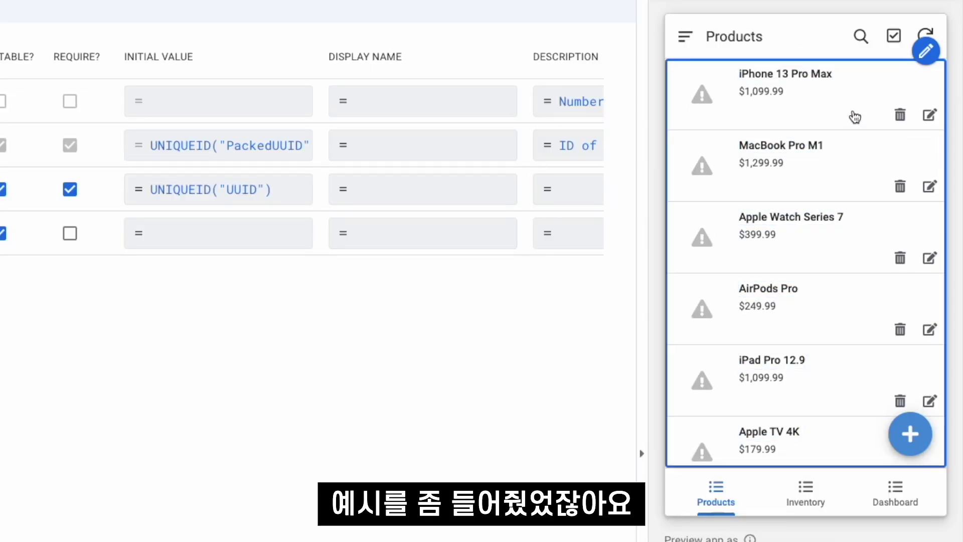
{"action": "scroll", "coordinate": [855, 117], "scroll_direction": "down", "scroll_amount": 5}
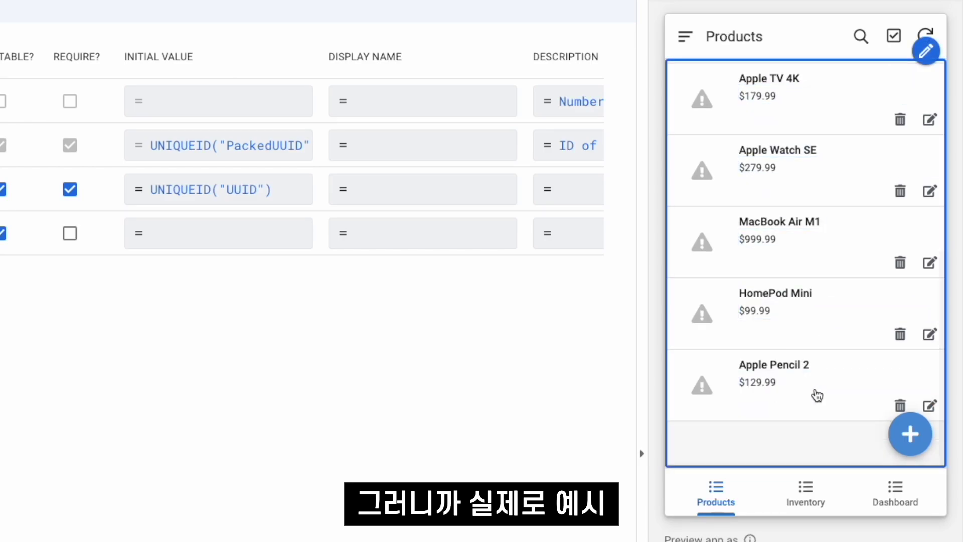
{"action": "scroll", "coordinate": [812, 378], "scroll_direction": "up", "scroll_amount": 5}
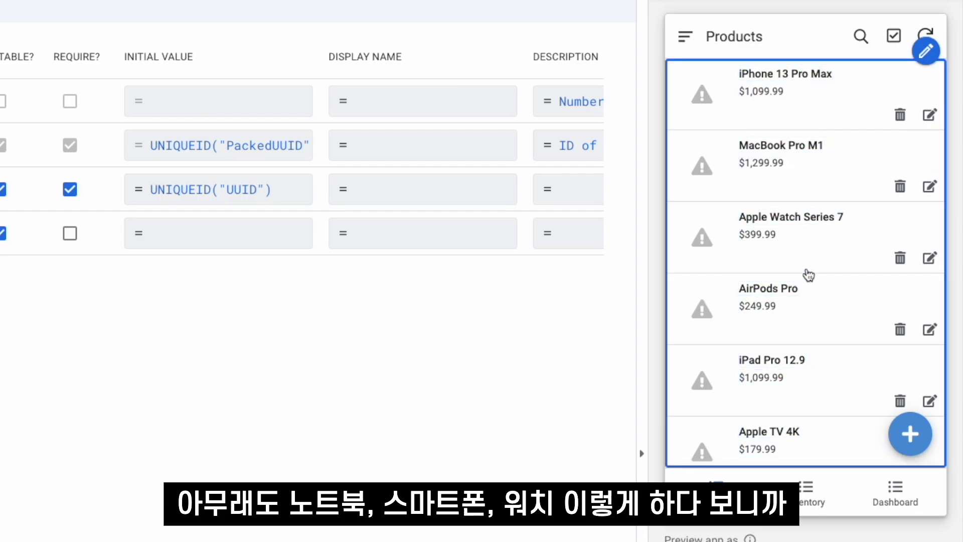
{"action": "scroll", "coordinate": [807, 273], "scroll_direction": "down", "scroll_amount": 2}
{"action": "scroll", "coordinate": [809, 279], "scroll_direction": "down", "scroll_amount": 5}
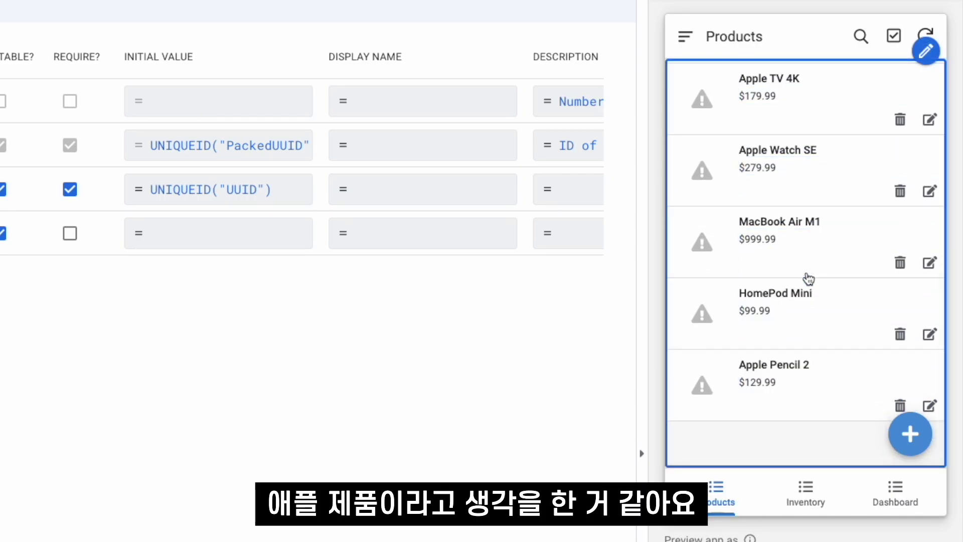
{"action": "scroll", "coordinate": [824, 336], "scroll_direction": "up", "scroll_amount": 5}
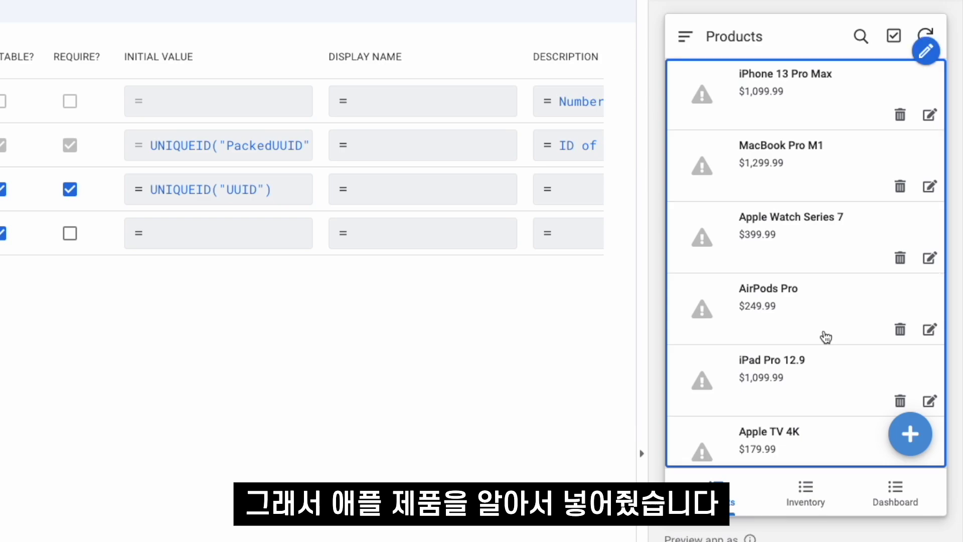
{"action": "scroll", "coordinate": [826, 337], "scroll_direction": "down", "scroll_amount": 5}
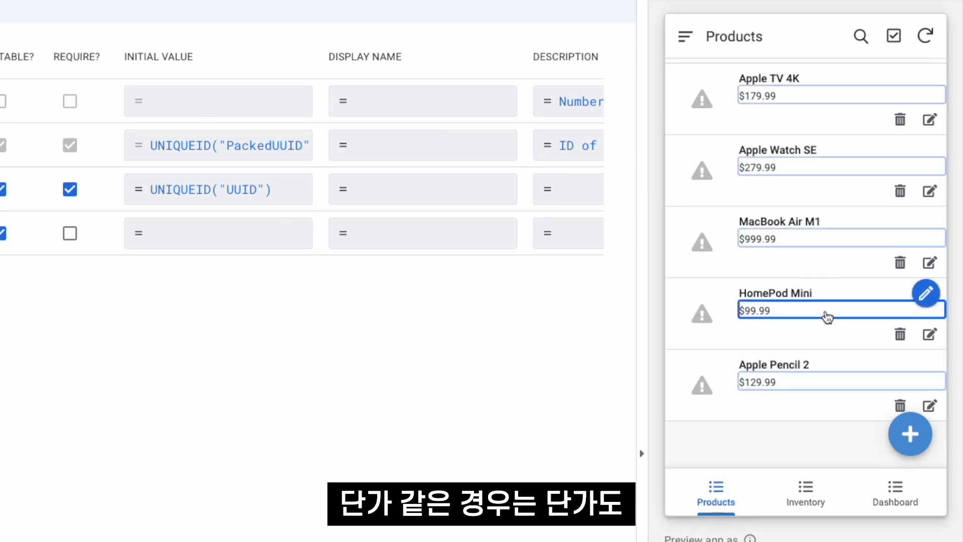
{"action": "scroll", "coordinate": [823, 326], "scroll_direction": "up", "scroll_amount": 5}
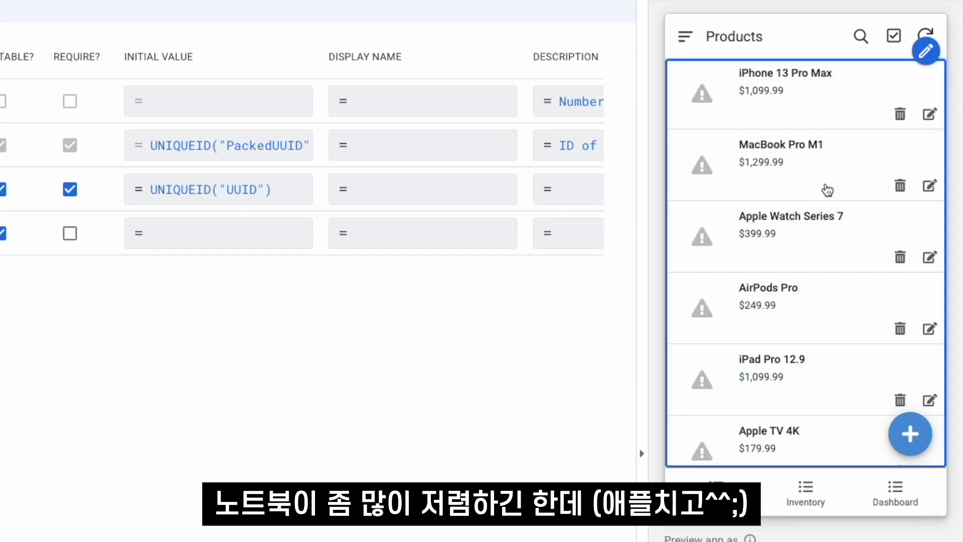
{"action": "scroll", "coordinate": [817, 181], "scroll_direction": "down", "scroll_amount": 1}
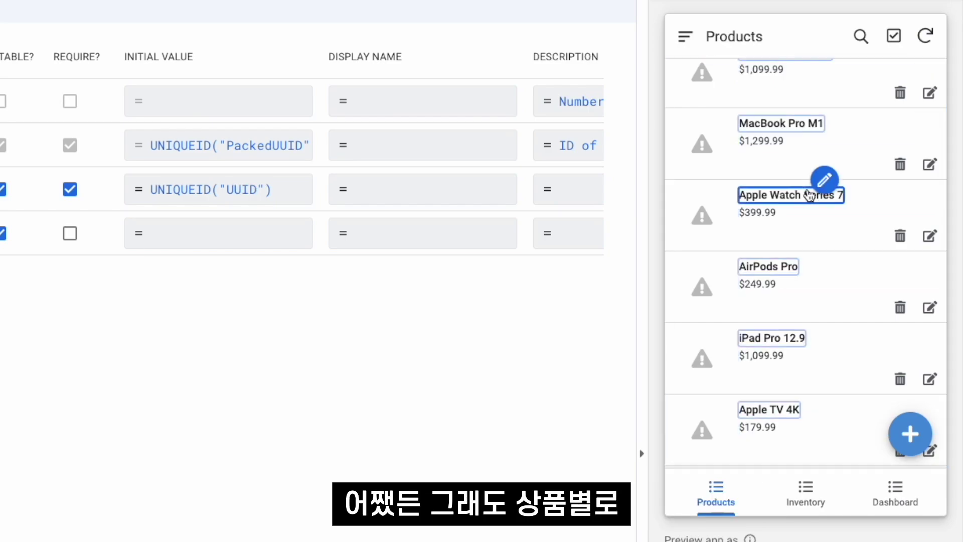
{"action": "scroll", "coordinate": [815, 292], "scroll_direction": "down", "scroll_amount": 5}
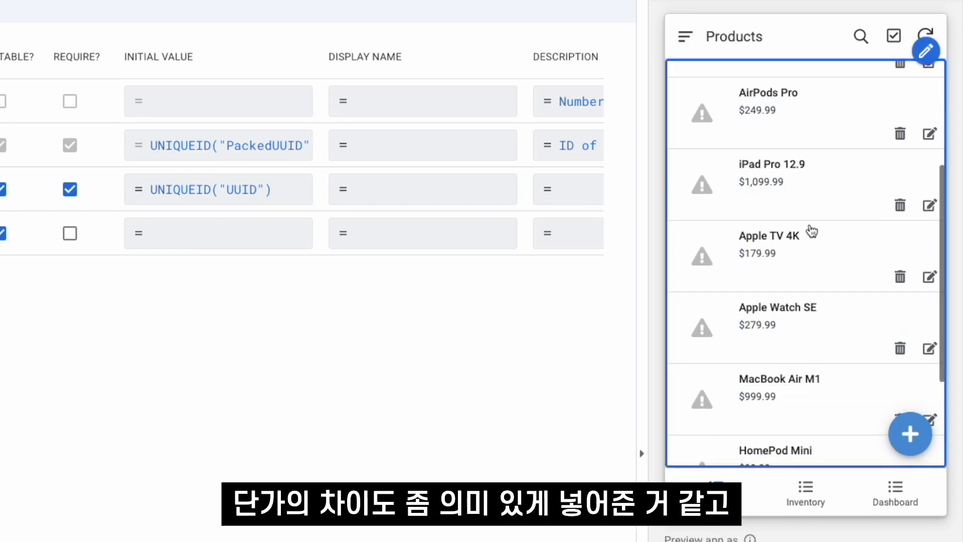
Step: Browse the sample Inventory quantities and dates in the app preview, and view the Dashboard records
{"action": "left_click", "coordinate": [806, 498]}
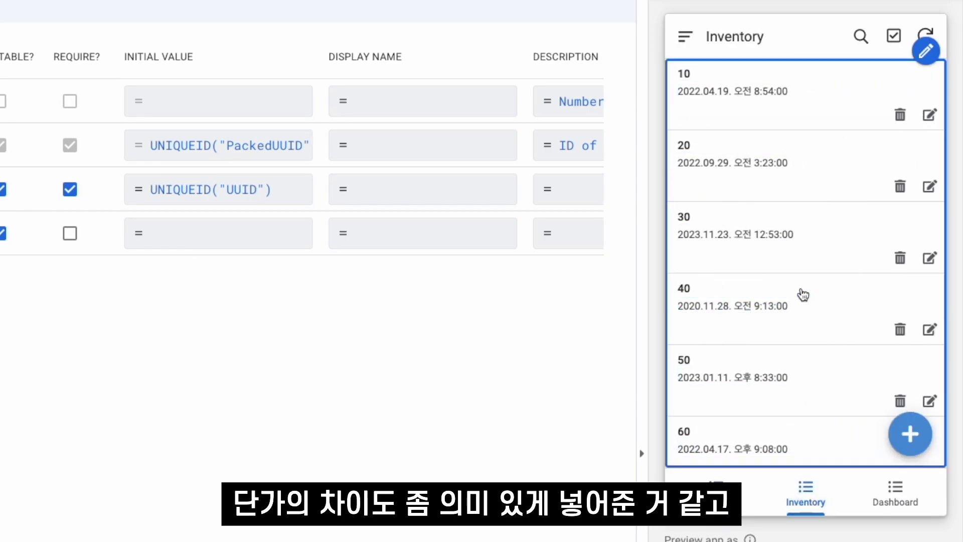
{"action": "scroll", "coordinate": [799, 294], "scroll_direction": "down", "scroll_amount": 5}
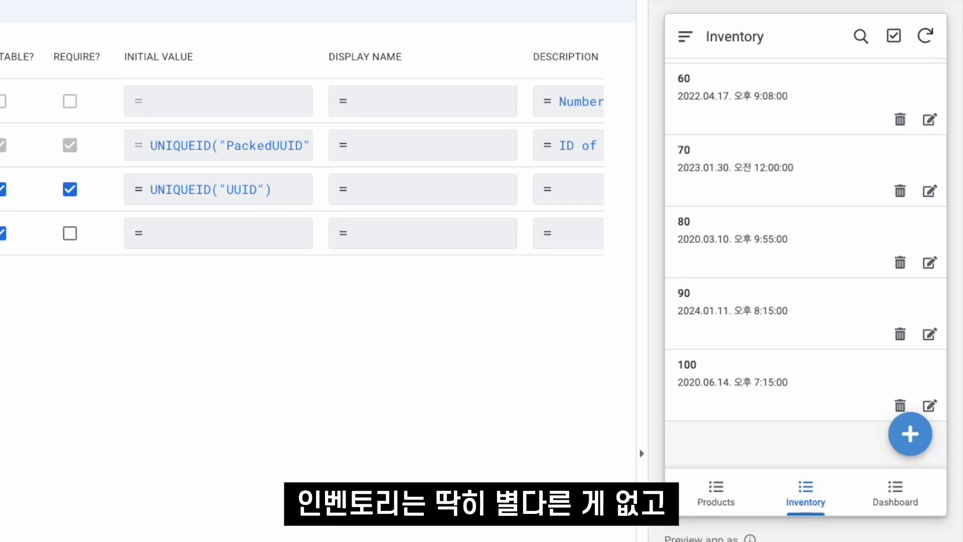
{"action": "left_click", "coordinate": [895, 497]}
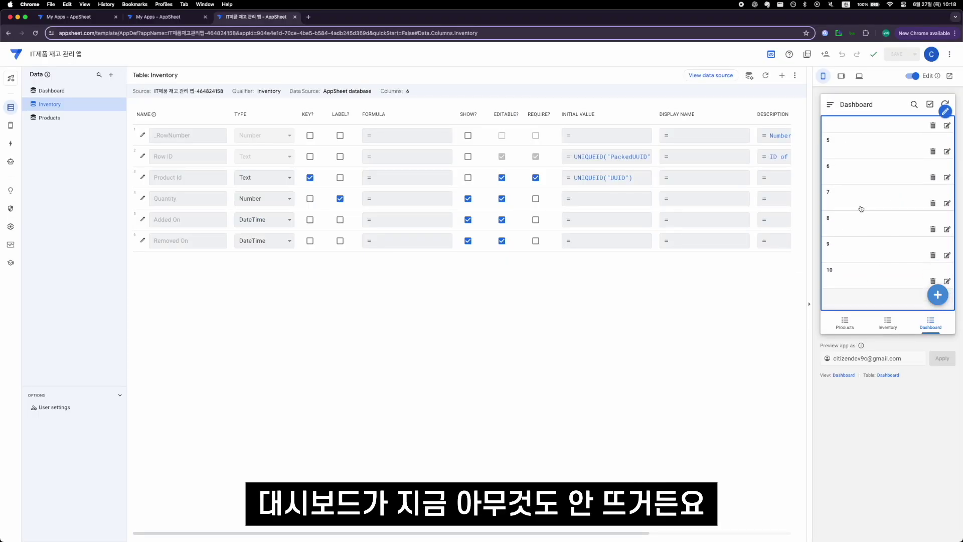
Step: Check the Inventory and Dashboard view settings and which actions and automation bots are set up in the new app
{"action": "left_click", "coordinate": [10, 125]}
{"action": "left_click", "coordinate": [80, 123]}
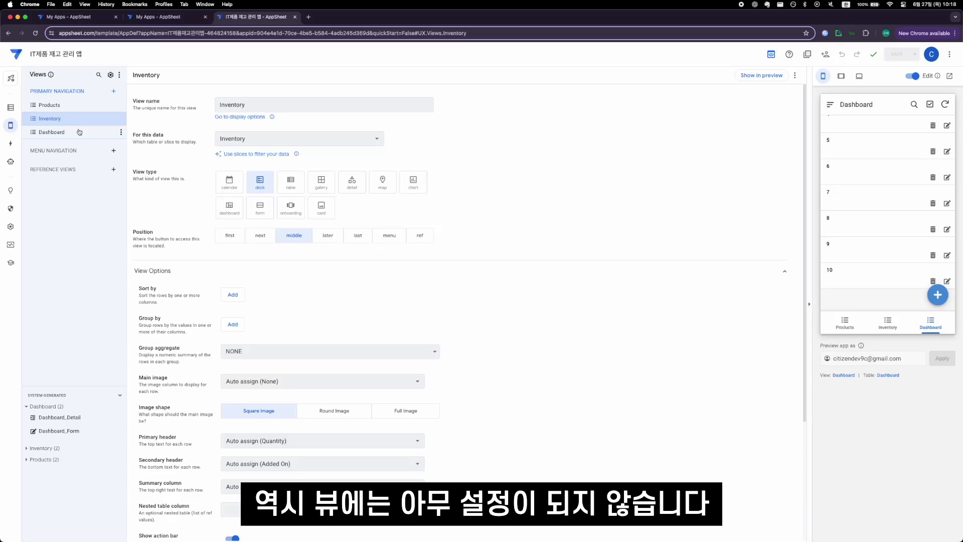
{"action": "left_click", "coordinate": [78, 132]}
{"action": "left_click", "coordinate": [10, 144]}
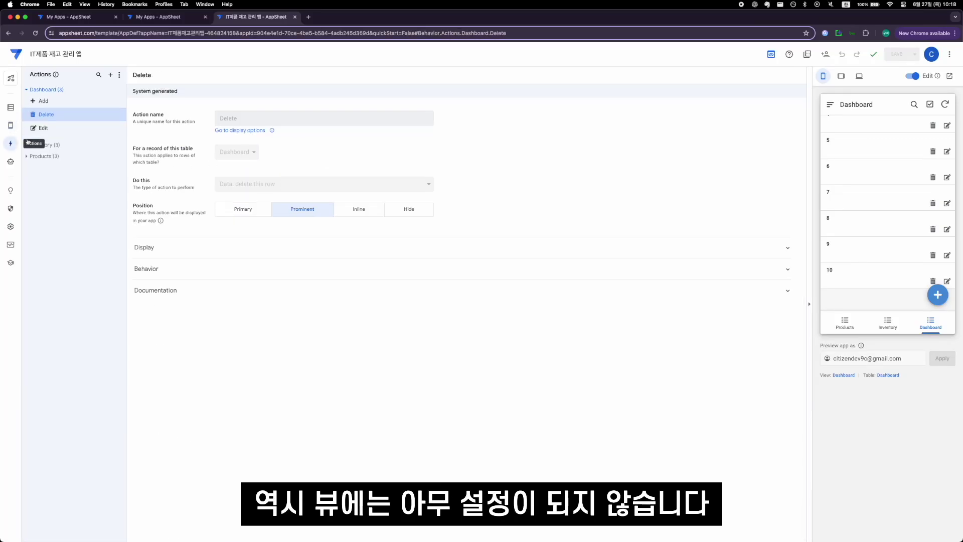
{"action": "left_click", "coordinate": [11, 162]}
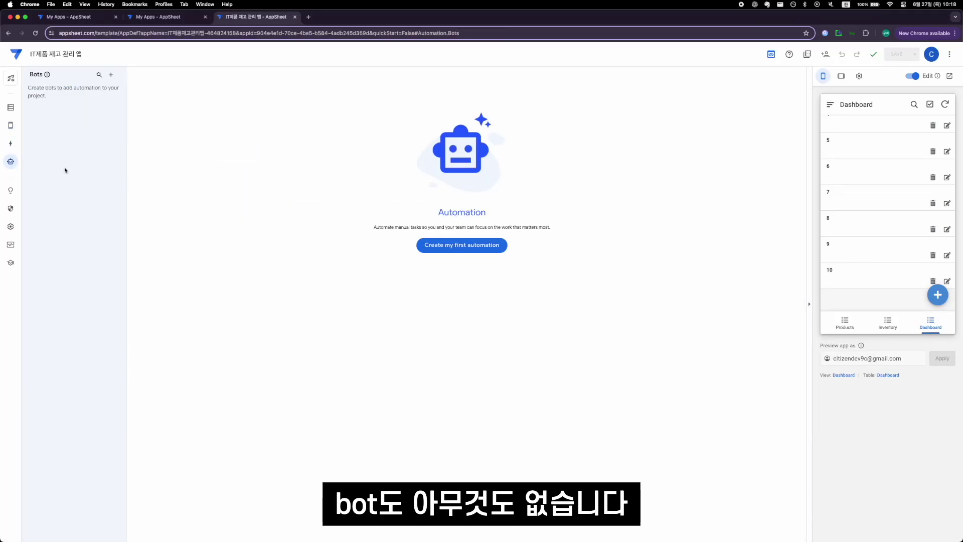
Step: Return to the table data, review the Dashboard table's columns, and show the Products records in the app preview
{"action": "left_click", "coordinate": [10, 108]}
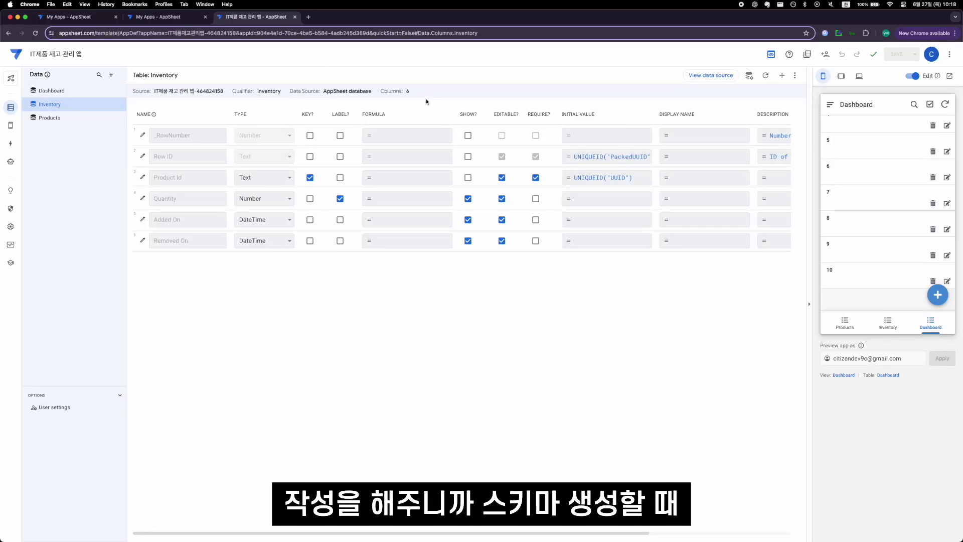
{"action": "left_click", "coordinate": [51, 90]}
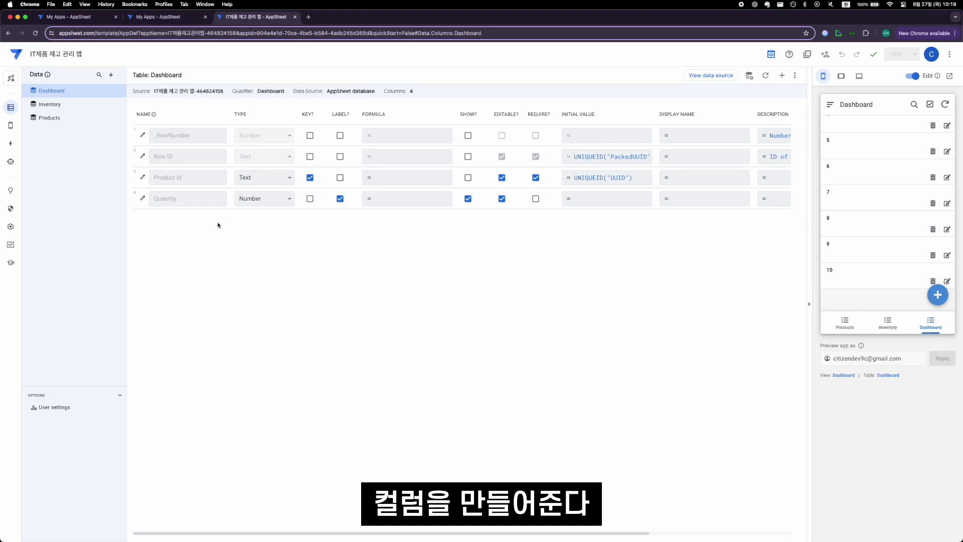
{"action": "left_click", "coordinate": [847, 321]}
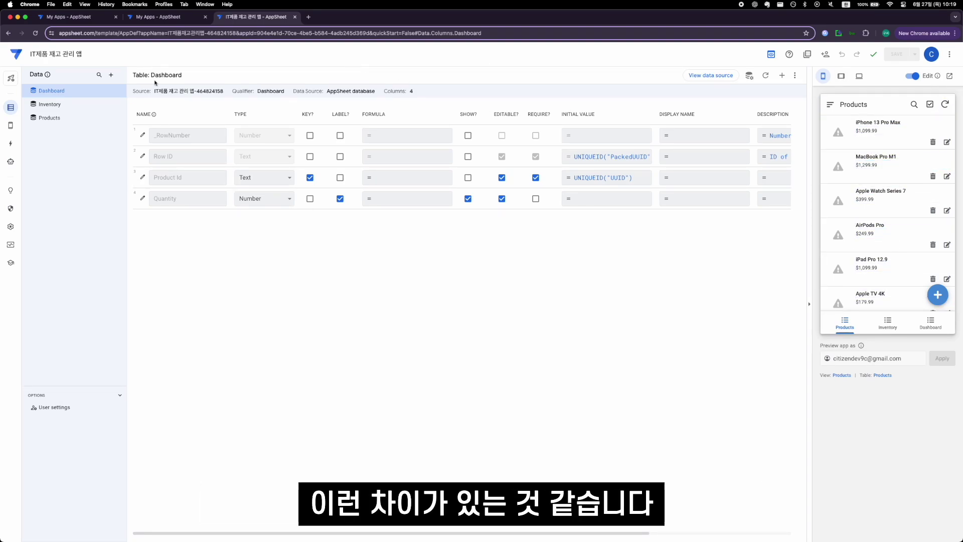
Step: Check the app's views, format rules, actions and automation bots, and return to the Dashboard table's columns
{"action": "left_click", "coordinate": [10, 125]}
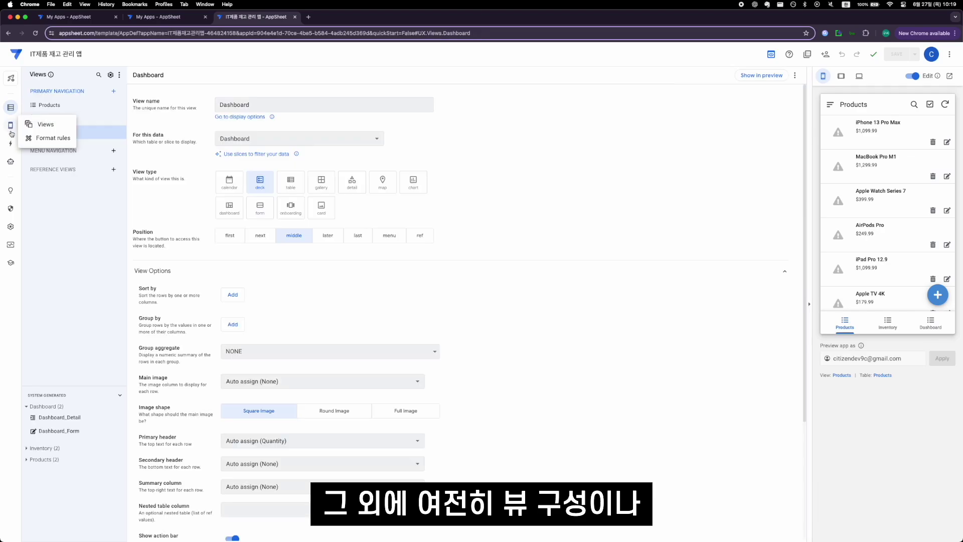
{"action": "left_click", "coordinate": [42, 143]}
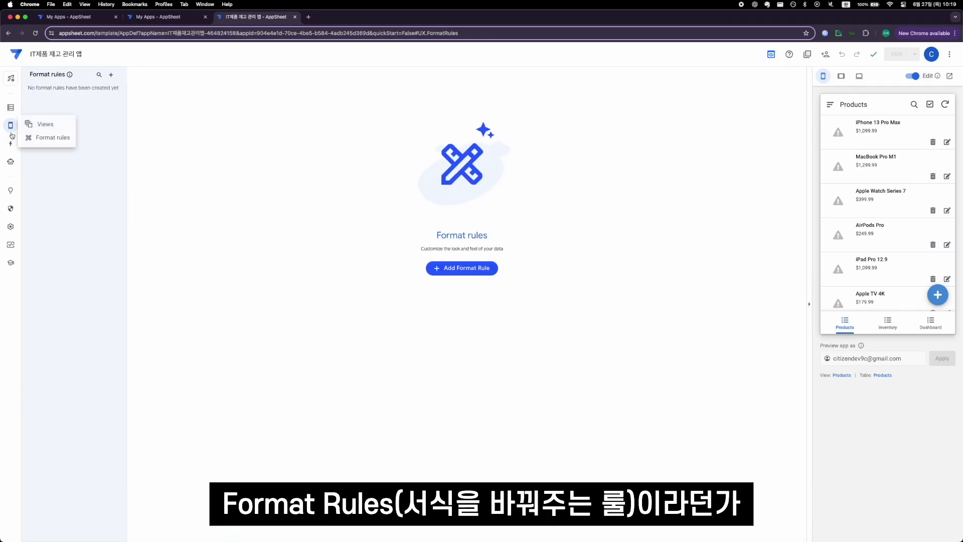
{"action": "left_click", "coordinate": [10, 144]}
{"action": "left_click", "coordinate": [11, 162]}
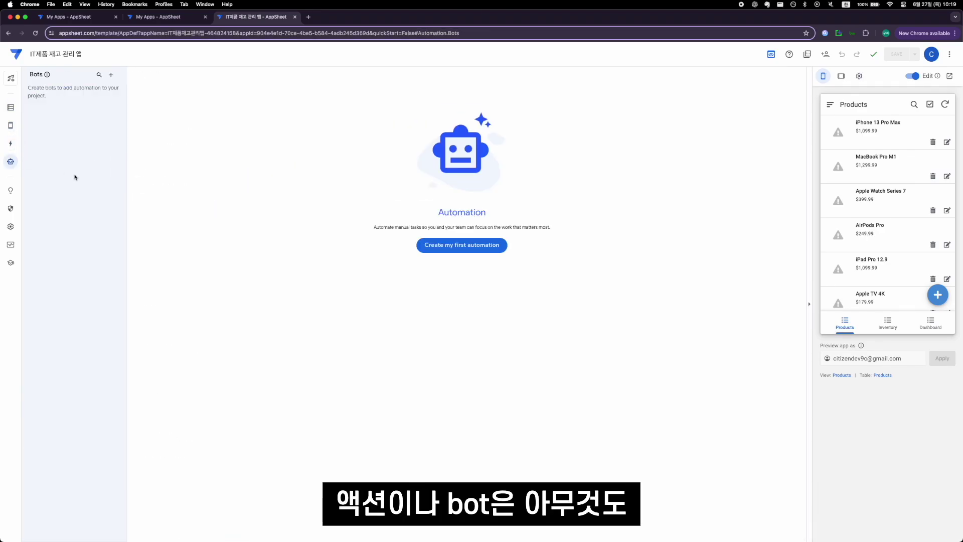
{"action": "left_click", "coordinate": [10, 107]}
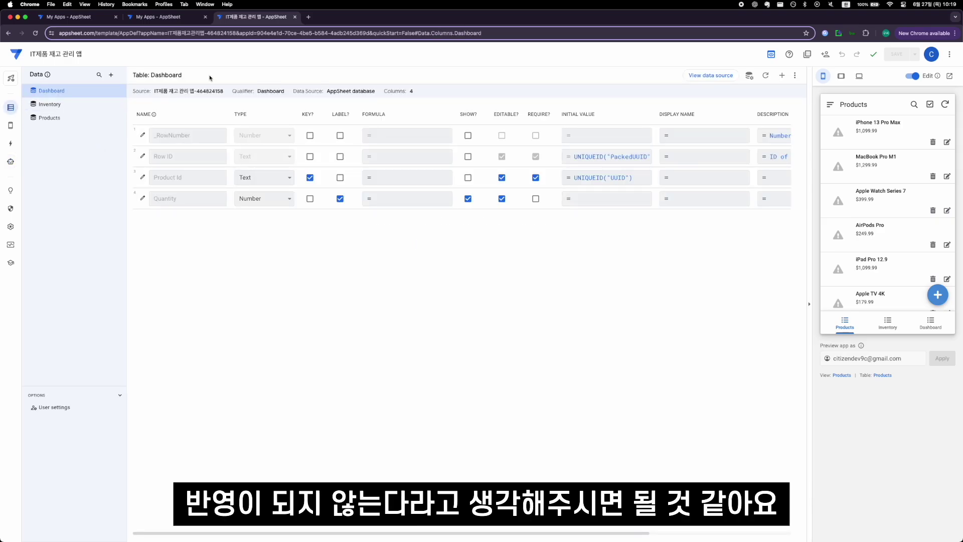
Step: Go back to the list of apps, close the app's editor, and delete the app IT제품 재고 관리 앱
{"action": "left_click", "coordinate": [16, 54]}
{"action": "left_click", "coordinate": [284, 19]}
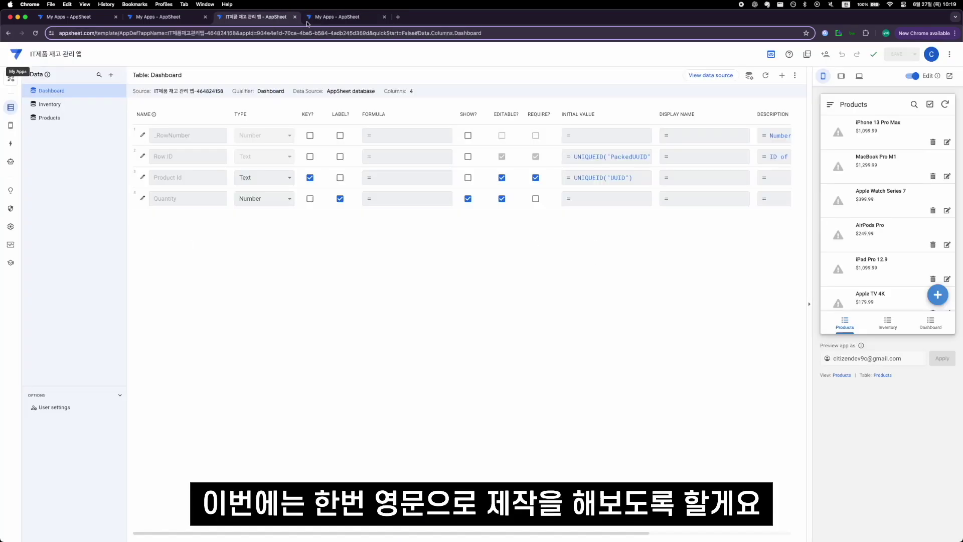
{"action": "left_click", "coordinate": [295, 18]}
{"action": "left_click", "coordinate": [902, 131]}
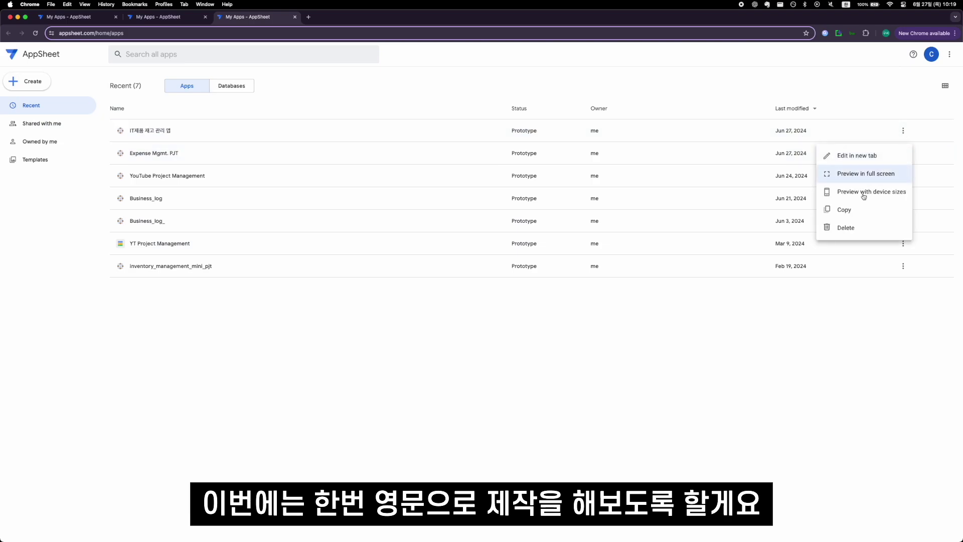
{"action": "left_click", "coordinate": [852, 227]}
{"action": "left_click", "coordinate": [581, 102]}
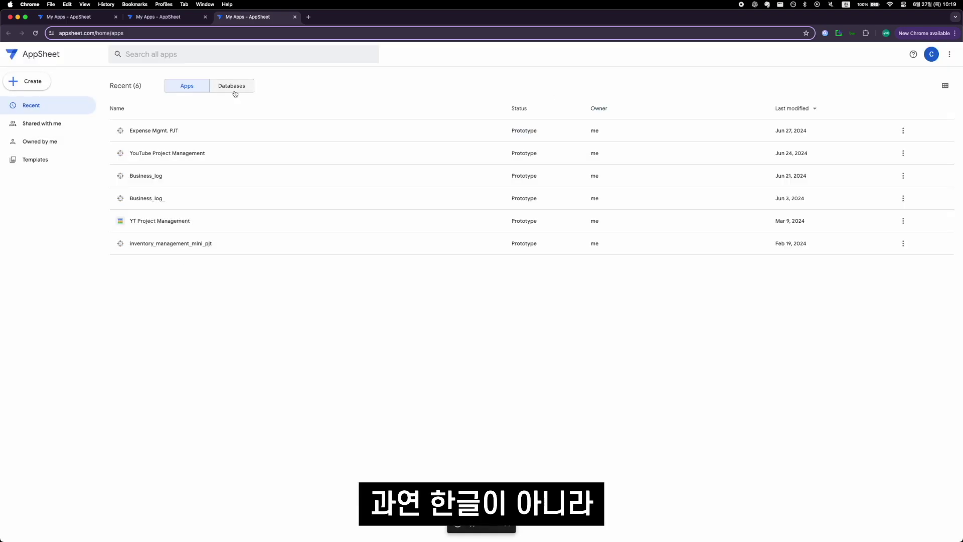
Step: Delete the most recent database from the databases list
{"action": "left_click", "coordinate": [232, 86]}
{"action": "left_click", "coordinate": [909, 131]}
{"action": "left_click", "coordinate": [881, 175]}
{"action": "left_click", "coordinate": [579, 100]}
Step: Start a new app with Gemini using the prompt "I want to create an inventory management app that deals with IT products."
{"action": "left_click", "coordinate": [40, 84]}
{"action": "mouse_move", "coordinate": [82, 103]}
{"action": "left_click", "coordinate": [155, 95]}
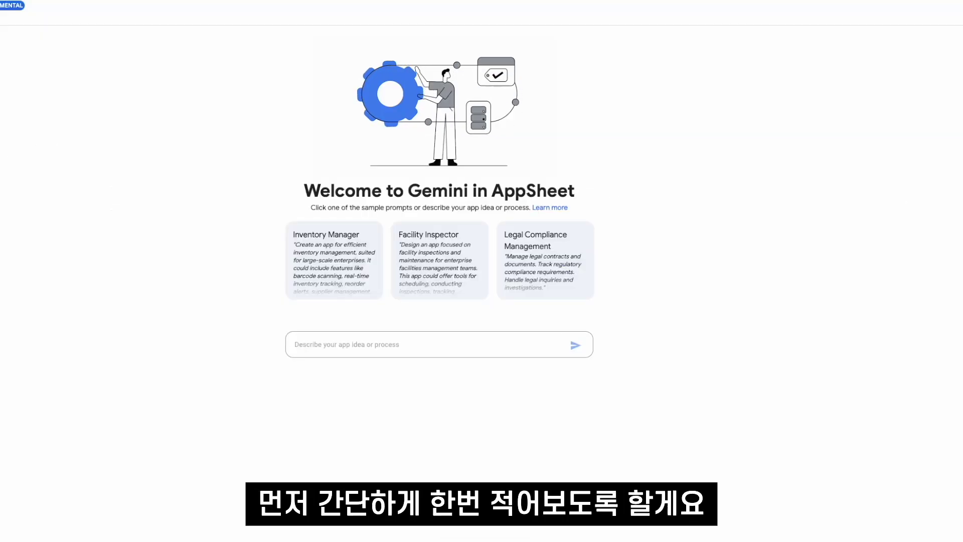
{"action": "type", "text": "I wa"}
{"action": "type", "text": "nt to create an inventory management app that deals with IT products."}
{"action": "key", "text": "Return"}
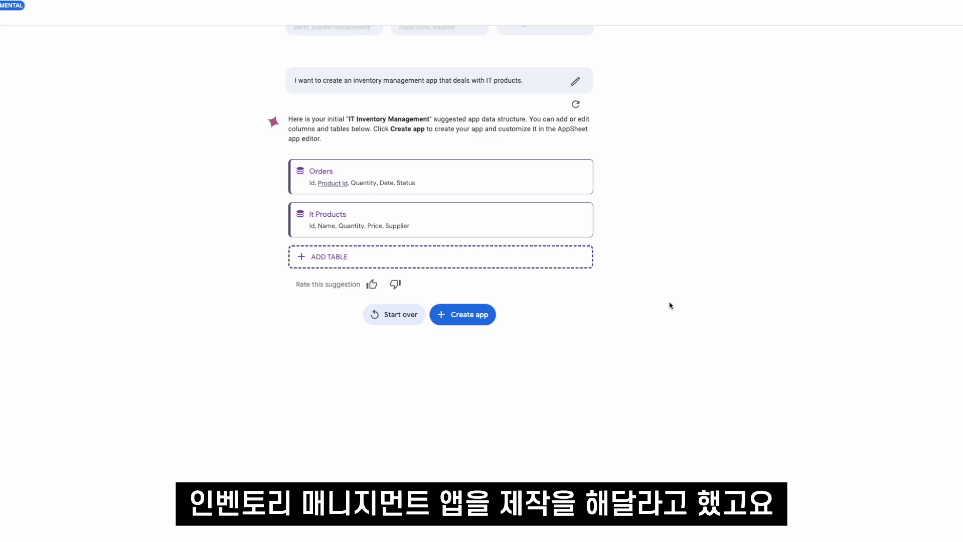
Step: Review the columns of the suggested Orders and It Products tables, and create the app from them
{"action": "left_click", "coordinate": [437, 181]}
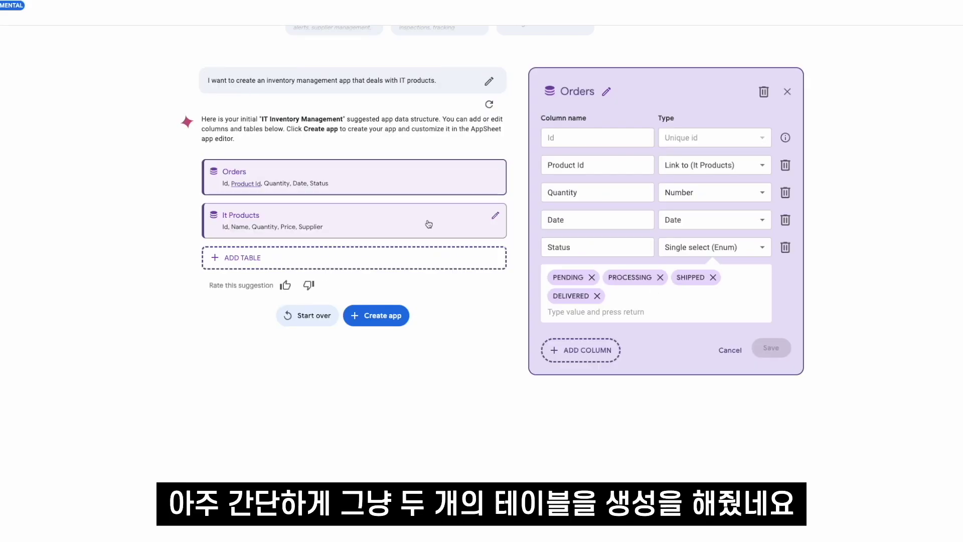
{"action": "left_click", "coordinate": [409, 219]}
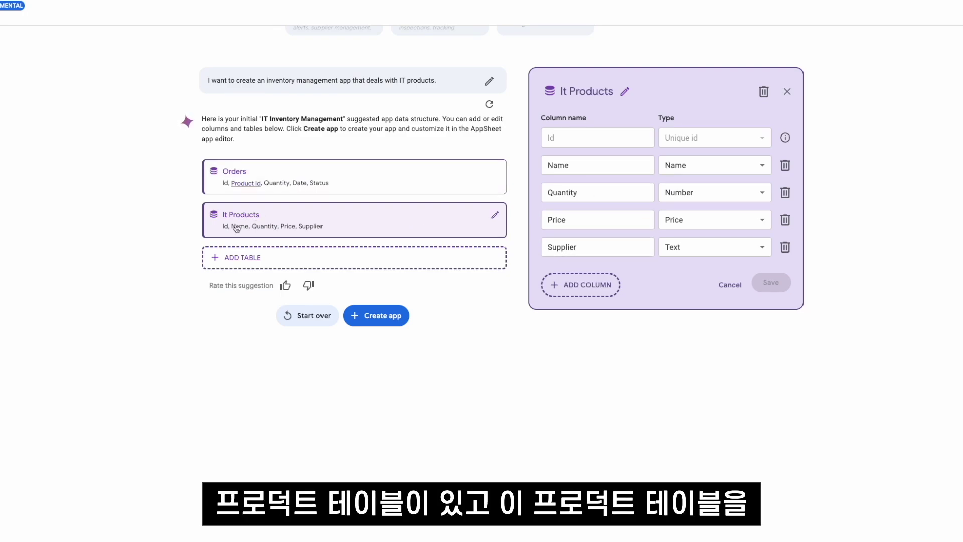
{"action": "left_click", "coordinate": [353, 182]}
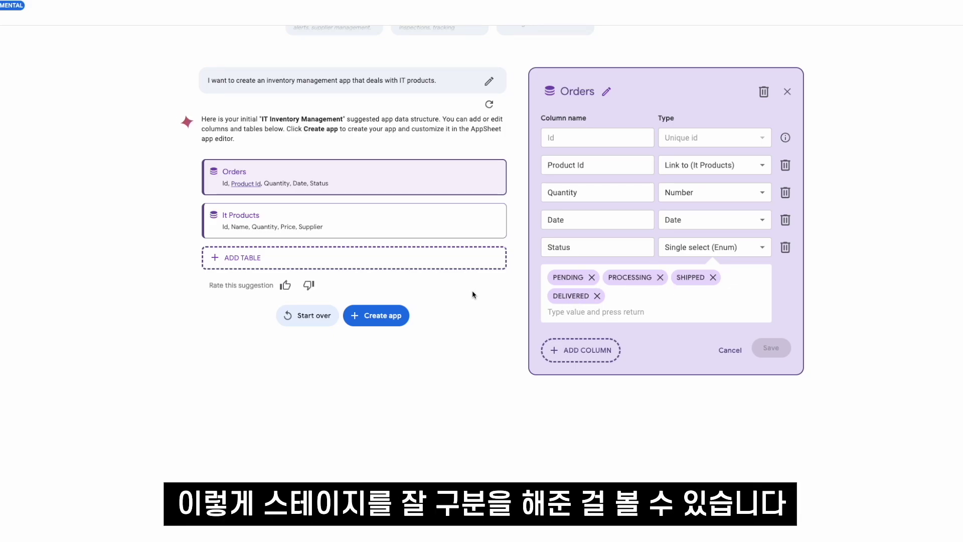
{"action": "left_click", "coordinate": [376, 315]}
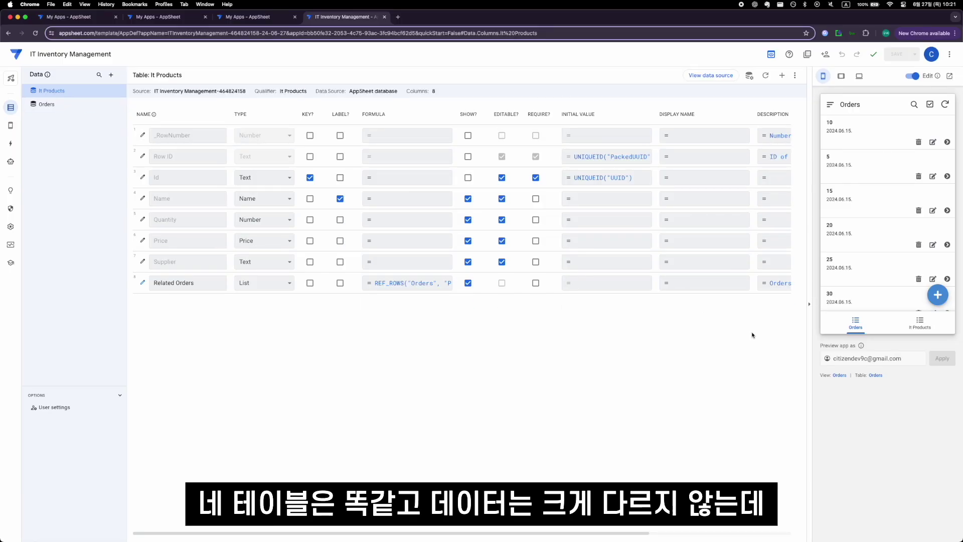
Step: Browse the sample Orders and It Products records in the app preview, and check which automation bots are set up
{"action": "left_click", "coordinate": [902, 325]}
{"action": "left_click", "coordinate": [859, 327]}
{"action": "left_click", "coordinate": [901, 328]}
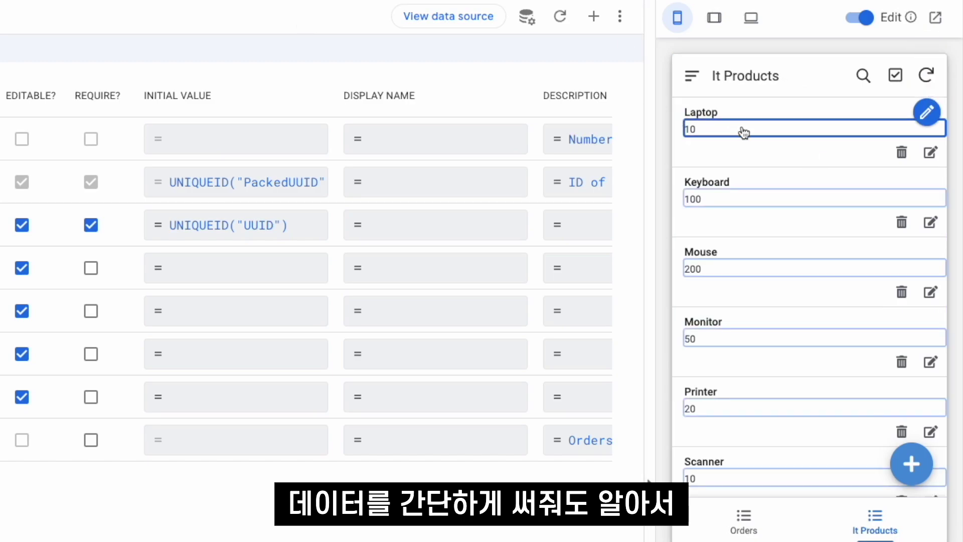
{"action": "scroll", "coordinate": [781, 258], "scroll_direction": "down", "scroll_amount": 3}
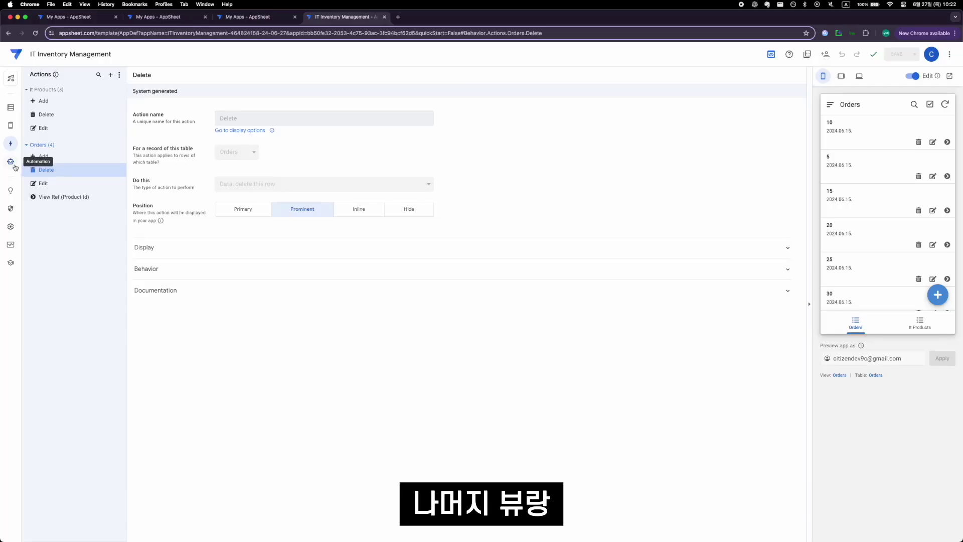
{"action": "left_click", "coordinate": [15, 165]}
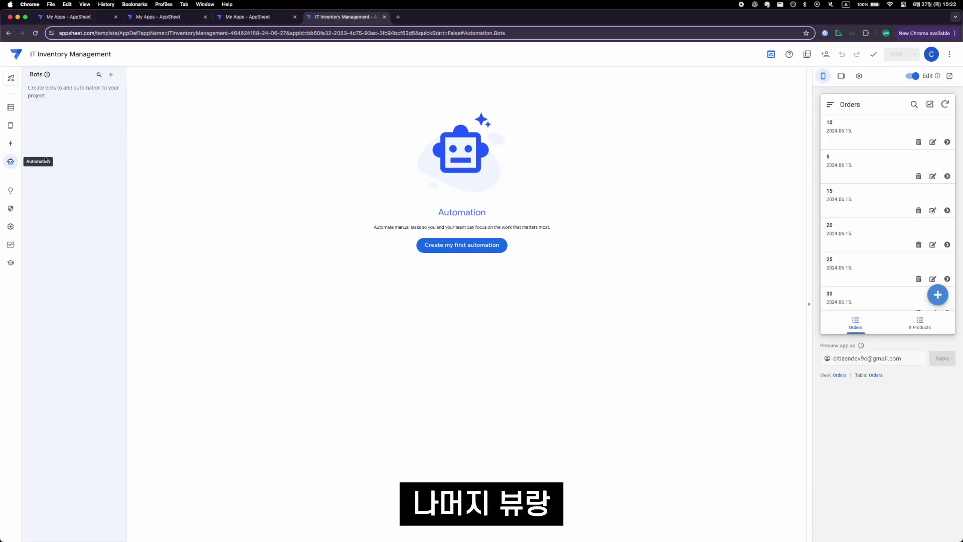
{"action": "left_click", "coordinate": [10, 107]}
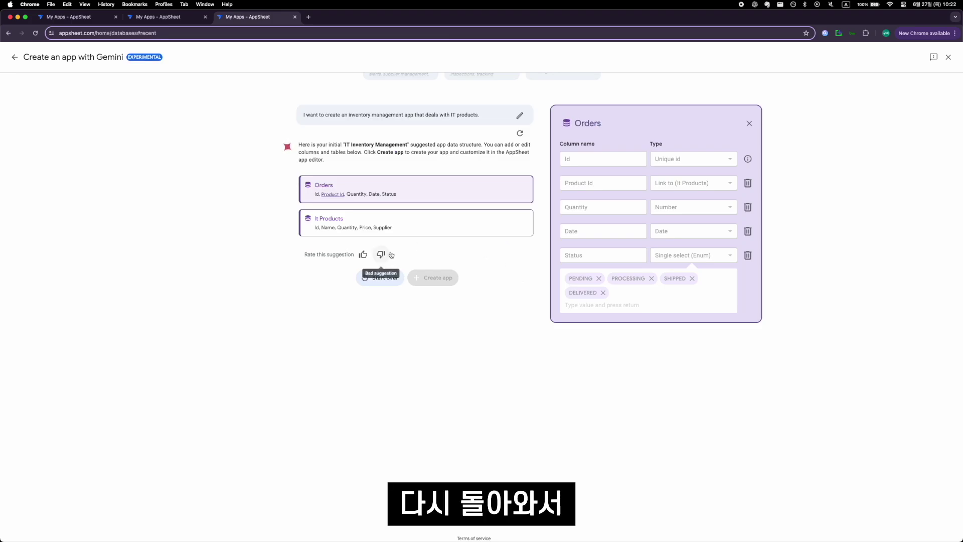
Step: Start over and write a detailed prompt for products with name, price, release date, is_active and a separate inventory table updated by actions/bots
{"action": "left_click", "coordinate": [381, 275]}
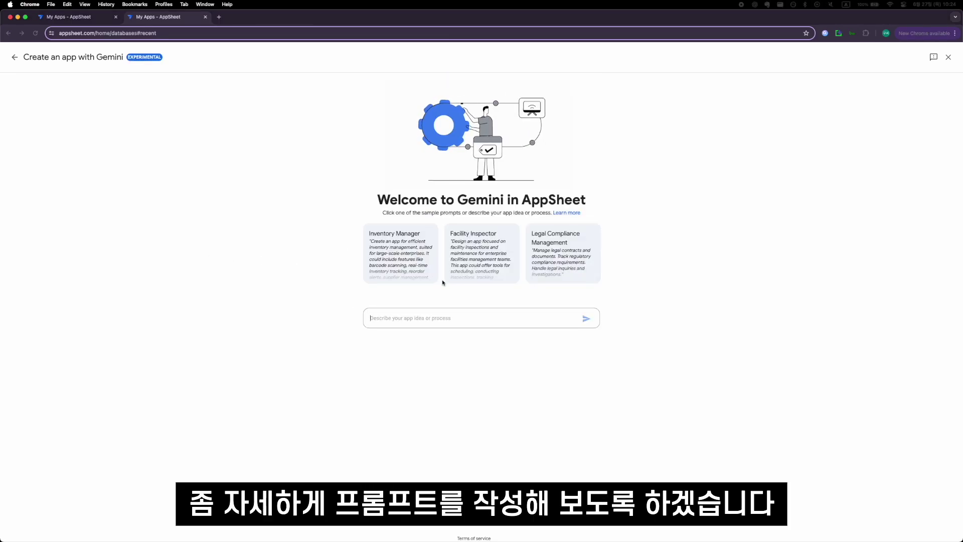
{"action": "left_click", "coordinate": [437, 317]}
{"action": "type", "text": "I want to create a inventory management app that manages the IT products with name, price, release date and is_active. I want a separate table that manages inventory list of the products sold (that are listed in product table). The inventory list contains inventory name(product name refers product table), quantity, inventory_update_date, etc. Whenever I enlist a new product, I want to add 100 quantities to the inventory using actions/bots."}
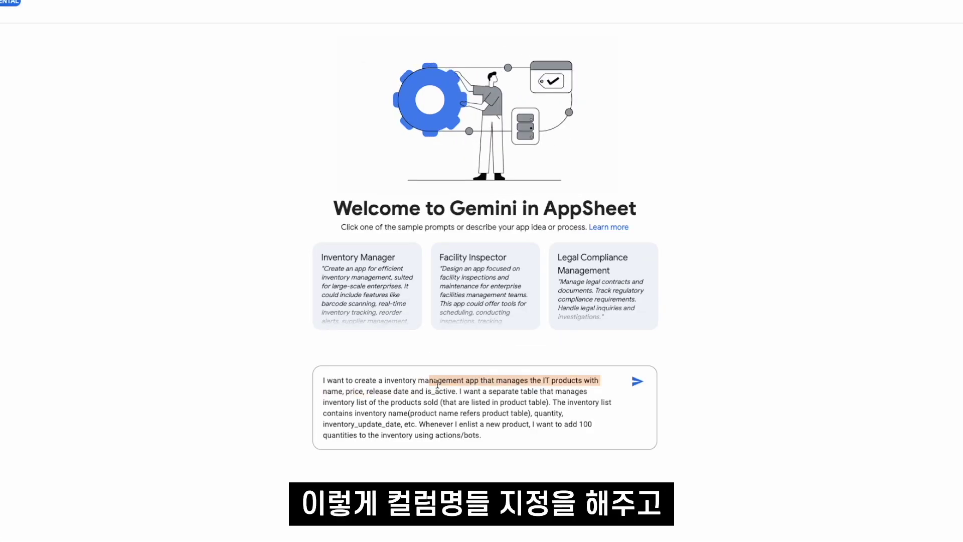
Step: Complete the prompt with a dashboard view of remaining quantities and google spreadsheets as a data source, and submit it to Gemini
{"action": "scroll", "coordinate": [394, 398], "scroll_direction": "down", "scroll_amount": 1}
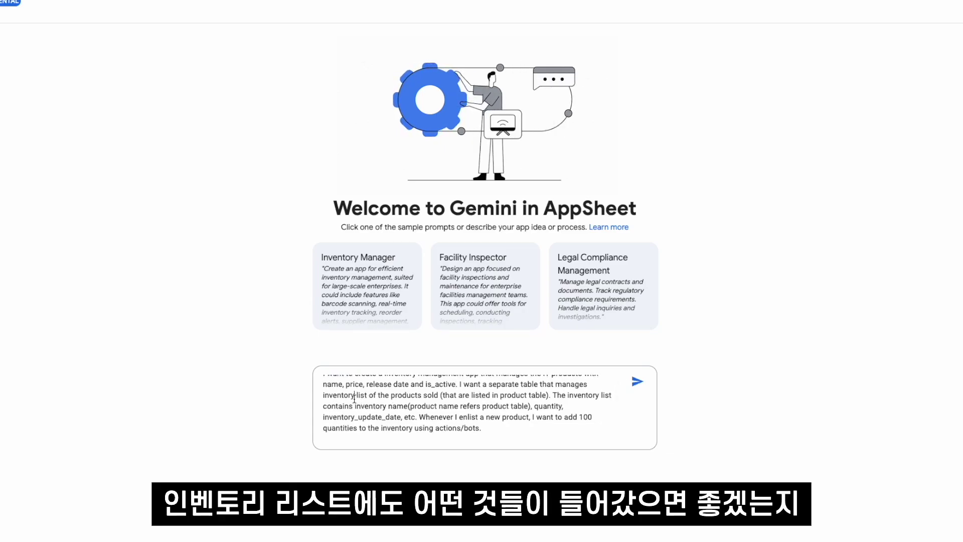
{"action": "scroll", "coordinate": [356, 396], "scroll_direction": "down", "scroll_amount": 2}
{"action": "left_click_drag", "start_coordinate": [369, 391], "coordinate": [501, 386]}
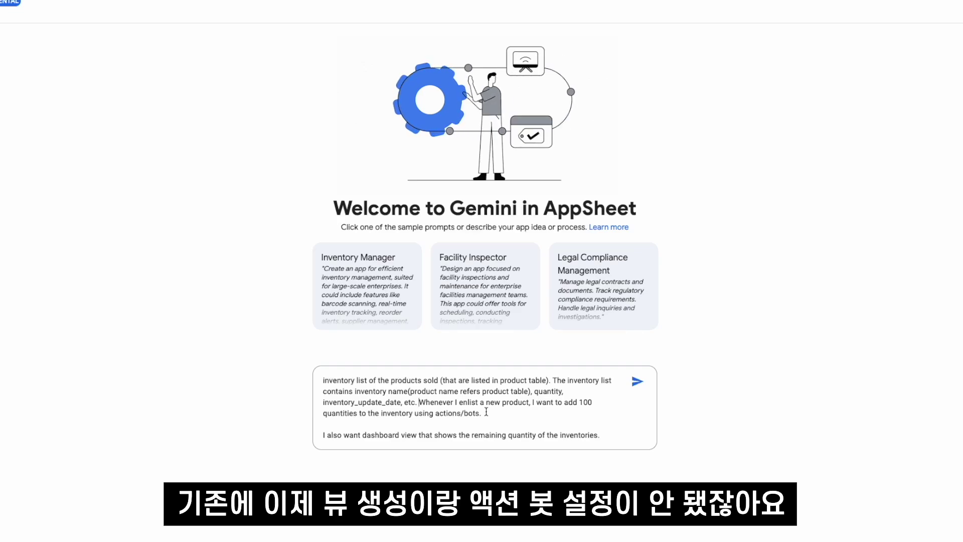
{"action": "scroll", "coordinate": [486, 411], "scroll_direction": "down", "scroll_amount": 1}
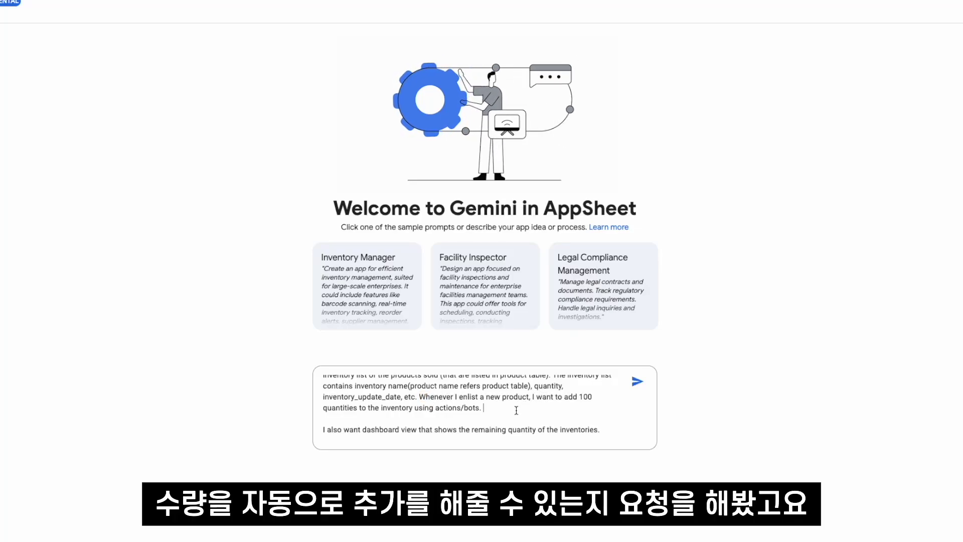
{"action": "scroll", "coordinate": [516, 410], "scroll_direction": "down", "scroll_amount": 1}
{"action": "left_click", "coordinate": [498, 402]}
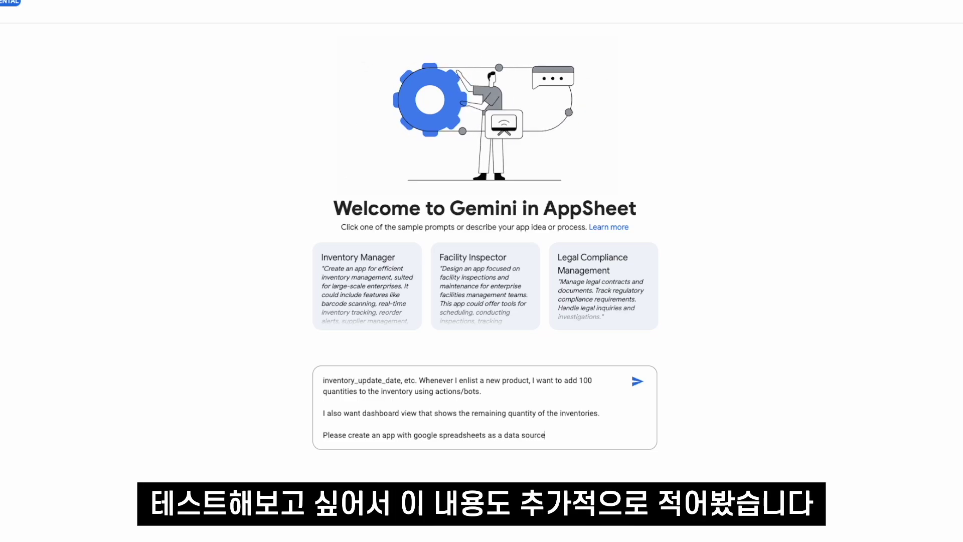
{"action": "left_click", "coordinate": [637, 381]}
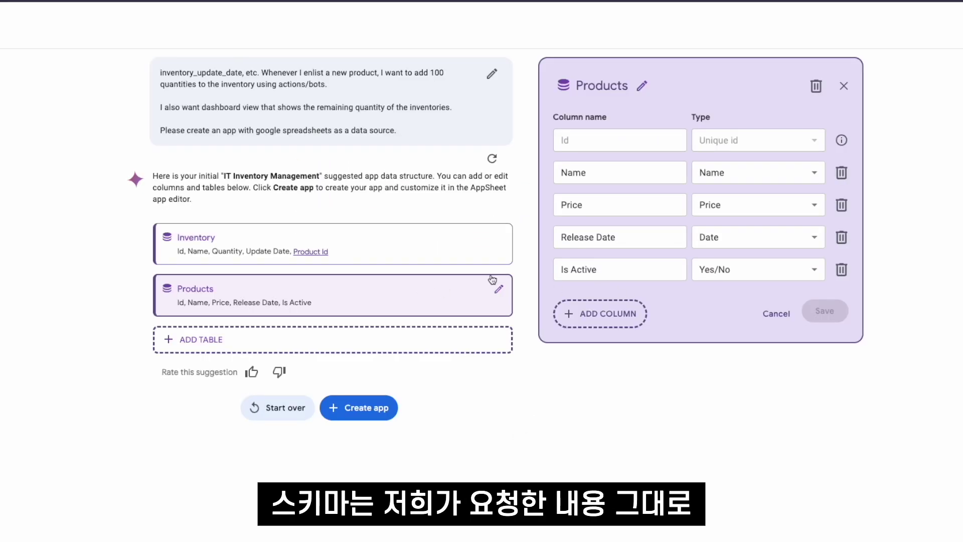
Step: Compare the suggested Products and Inventory table columns with the prompt, and create the app from them
{"action": "scroll", "coordinate": [244, 89], "scroll_direction": "up", "scroll_amount": 2}
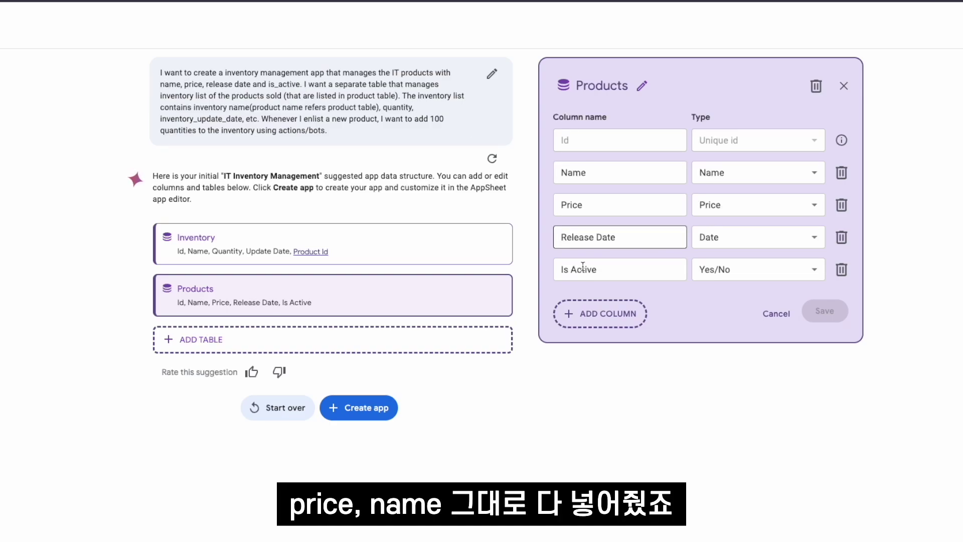
{"action": "left_click", "coordinate": [494, 256]}
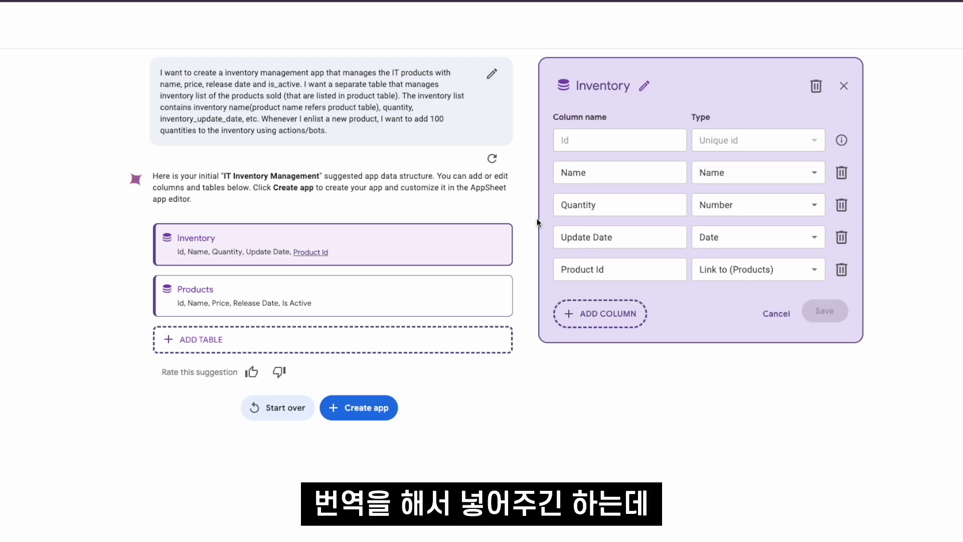
{"action": "left_click", "coordinate": [410, 300]}
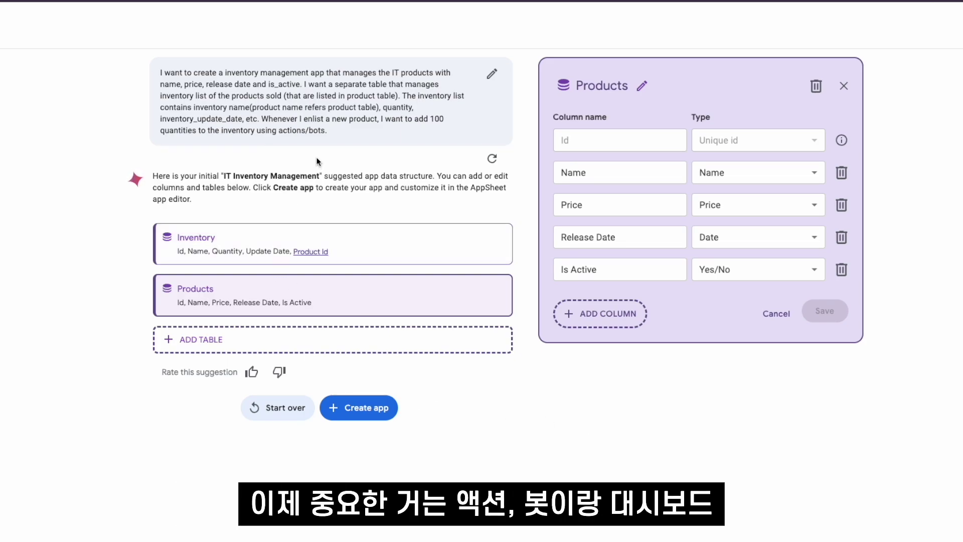
{"action": "left_click", "coordinate": [360, 415]}
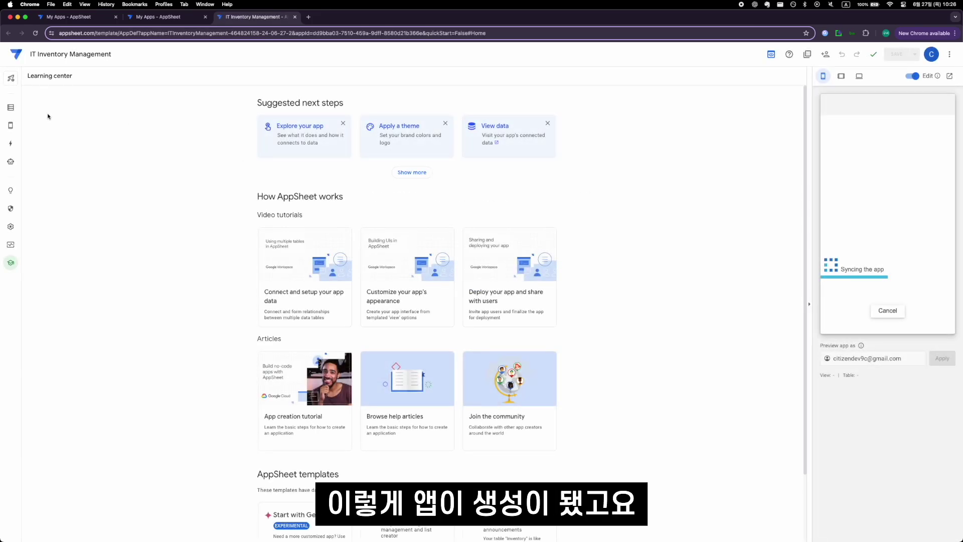
Step: Open the new app's table data and browse the sample Products and Inventory records in the app preview
{"action": "left_click", "coordinate": [11, 106]}
{"action": "left_click", "coordinate": [919, 323]}
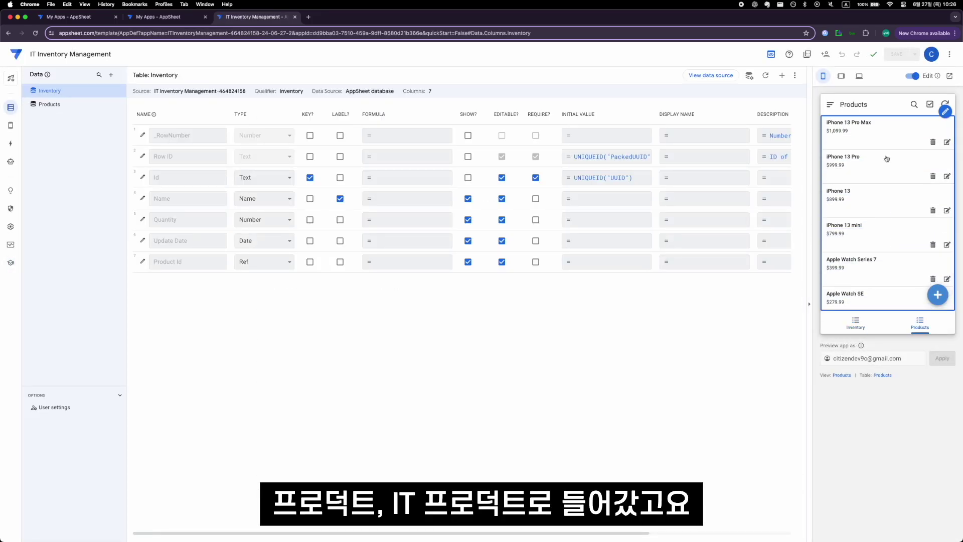
{"action": "left_click", "coordinate": [855, 323]}
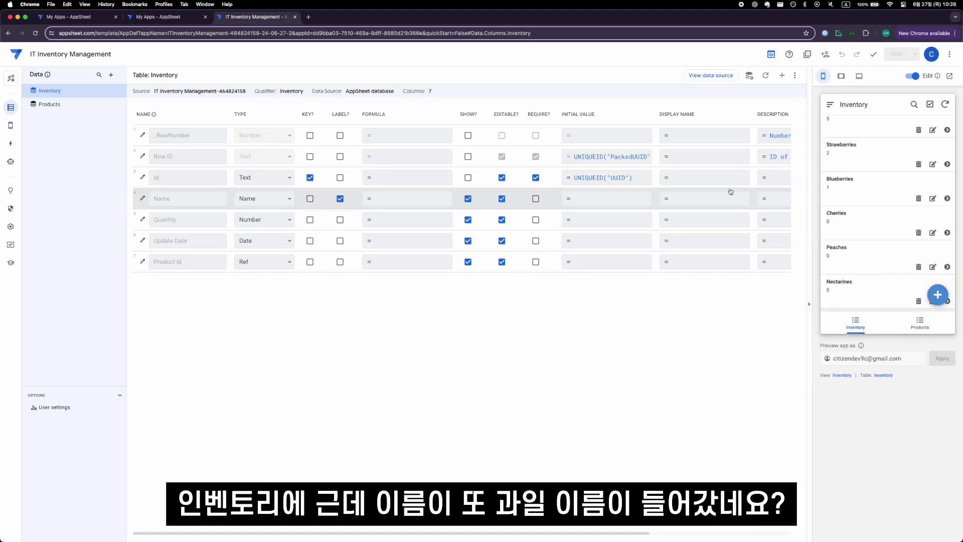
{"action": "left_click", "coordinate": [855, 147]}
{"action": "left_click", "coordinate": [829, 104]}
Step: Check the Inventory and Products view settings, the actions of both tables, and the automation bots
{"action": "left_click", "coordinate": [11, 125]}
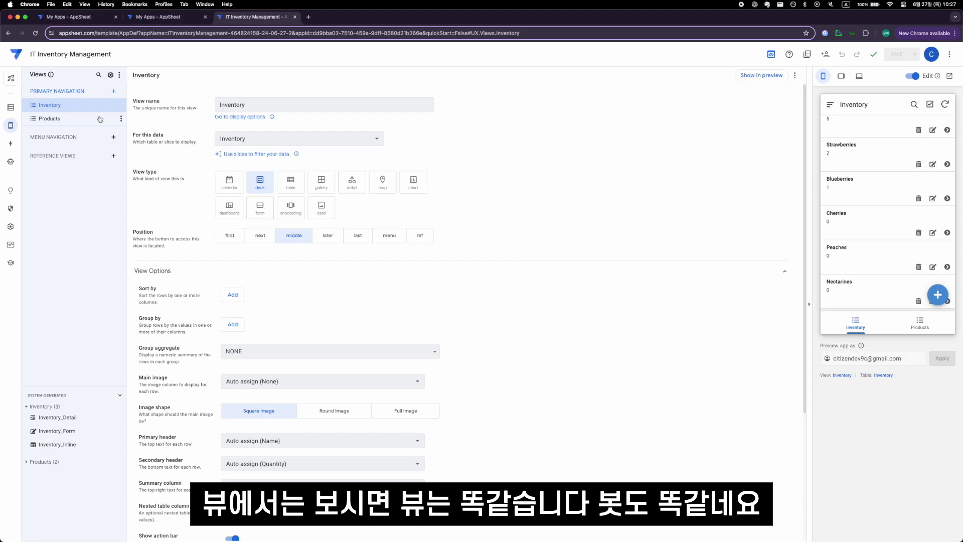
{"action": "left_click", "coordinate": [100, 118]}
{"action": "left_click", "coordinate": [10, 144]}
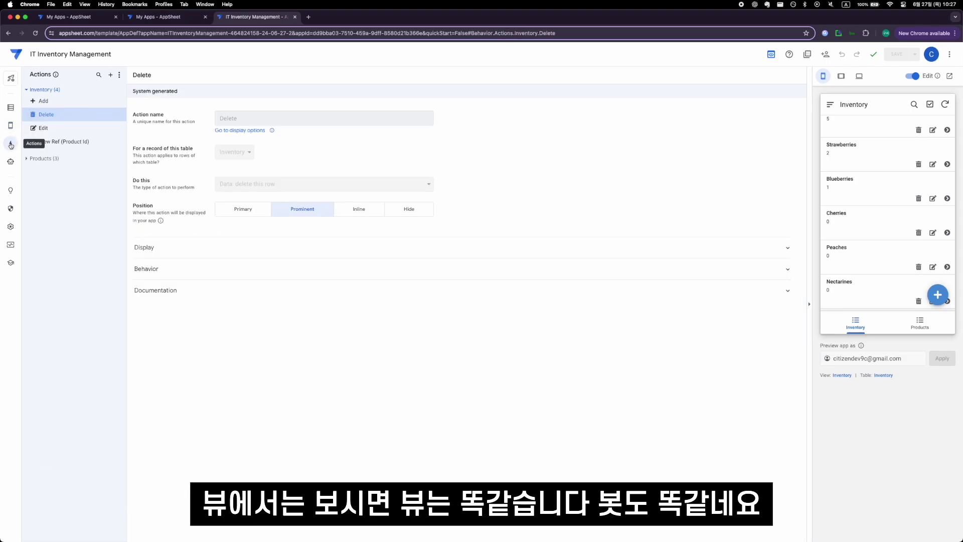
{"action": "left_click", "coordinate": [41, 158]}
{"action": "left_click", "coordinate": [11, 162]}
{"action": "left_click", "coordinate": [10, 144]}
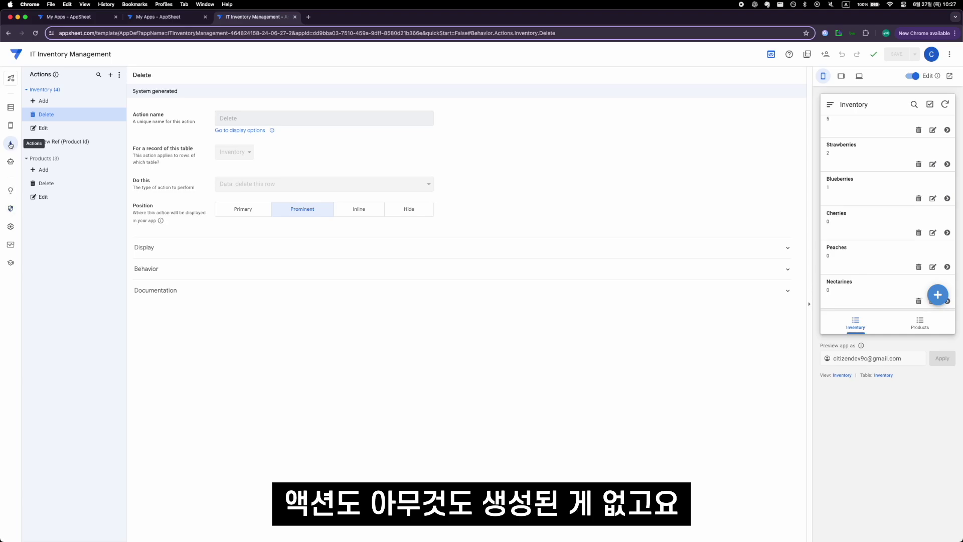
Step: Check the Inventory table's data source, view its records in the source database, and return to the Gemini app creation page
{"action": "left_click", "coordinate": [11, 108]}
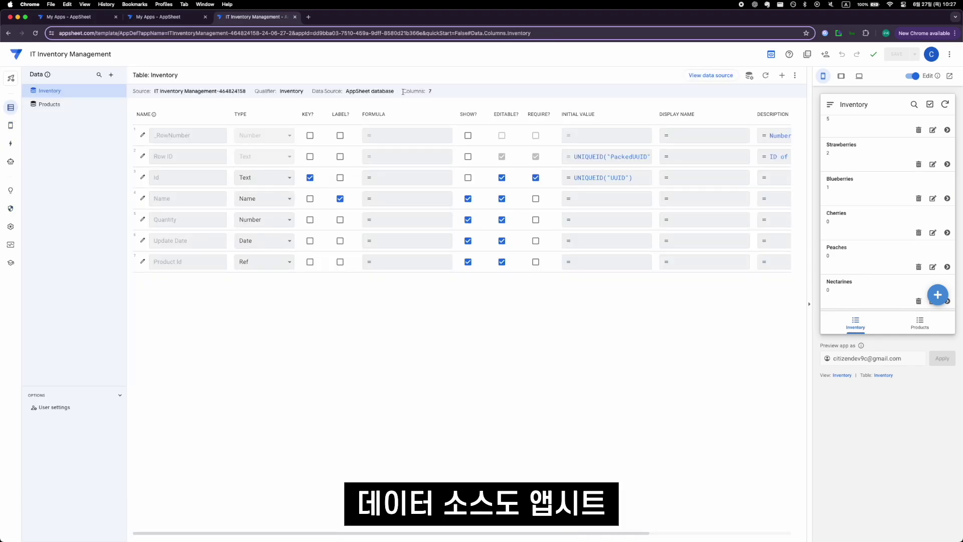
{"action": "left_click", "coordinate": [721, 76]}
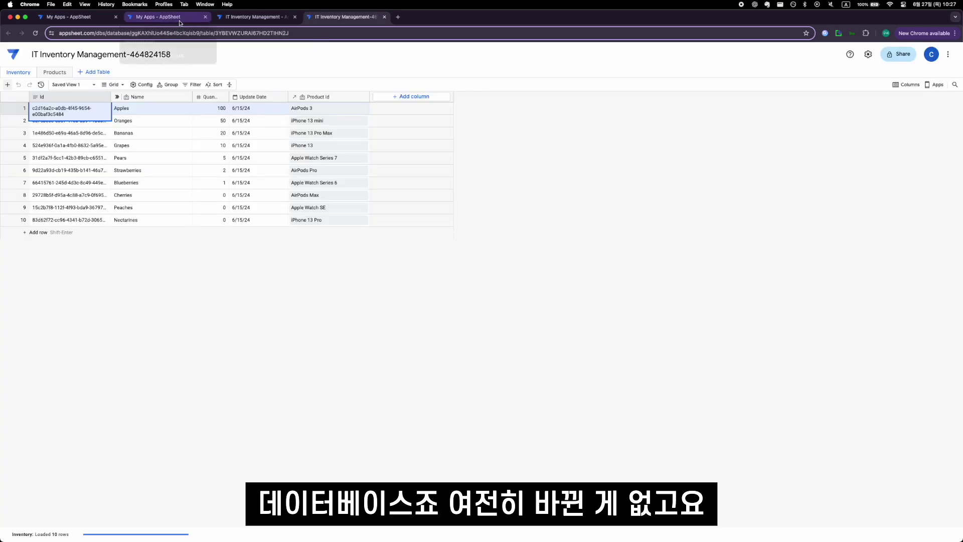
{"action": "left_click", "coordinate": [196, 21]}
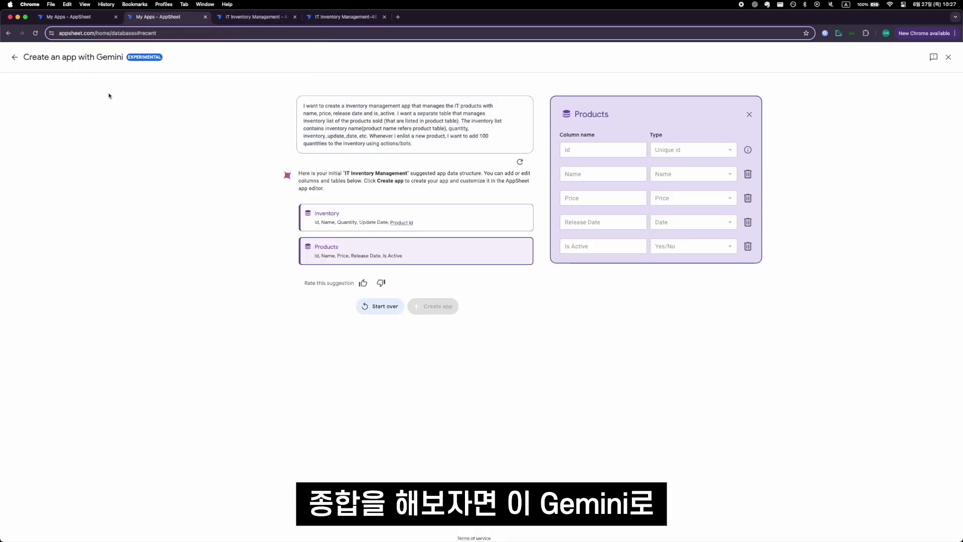
Step: Examine the columns and types of the suggested Users and Inventory Levels tables
{"action": "left_click", "coordinate": [237, 244]}
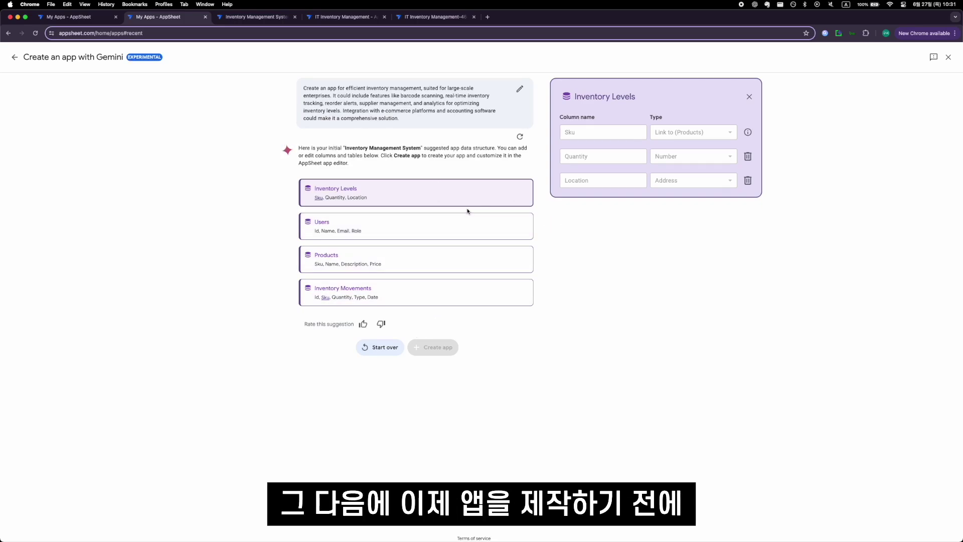
{"action": "left_click", "coordinate": [487, 220]}
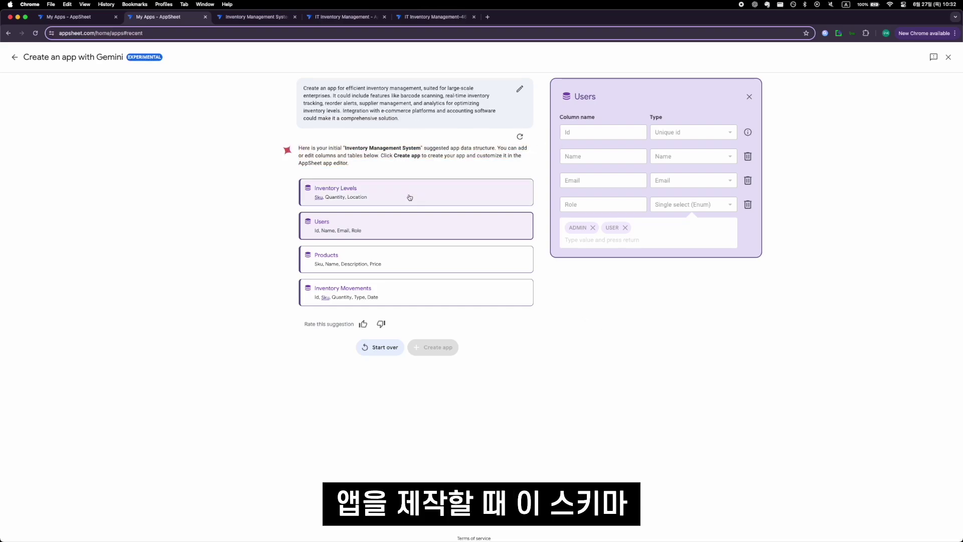
{"action": "left_click", "coordinate": [450, 187]}
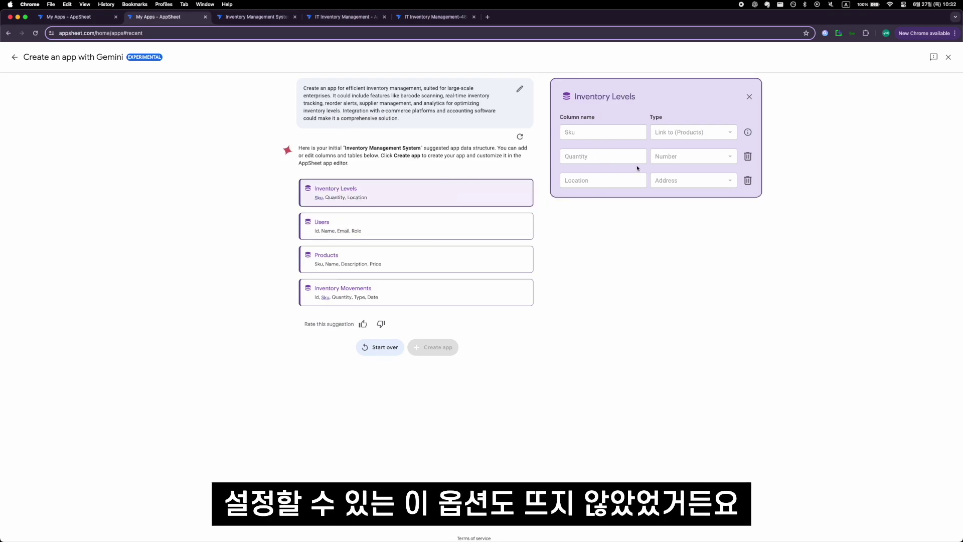